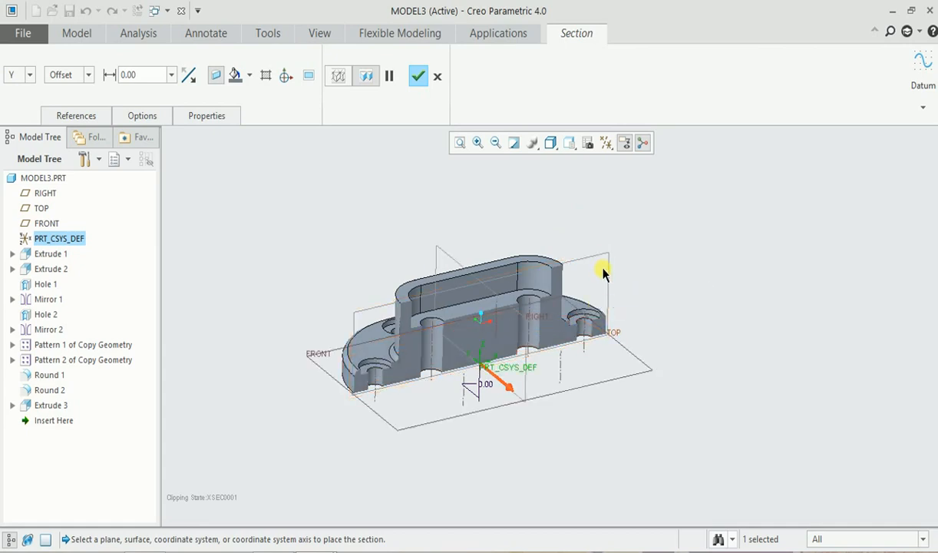
Step: Cancel the cross-section being defined in the MODEL3 part and switch to the MODEL4 drawing window
left_click(437, 76)
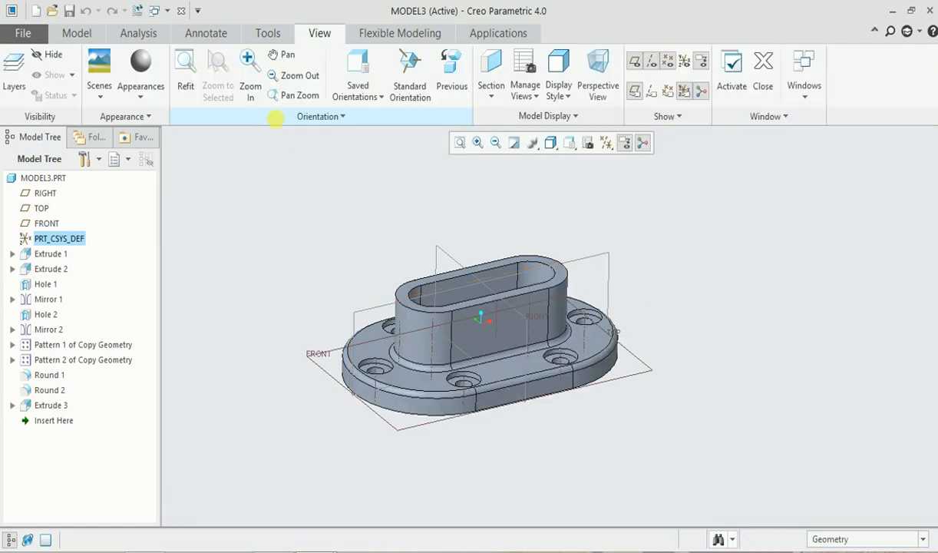
left_click(73, 30)
left_click(166, 11)
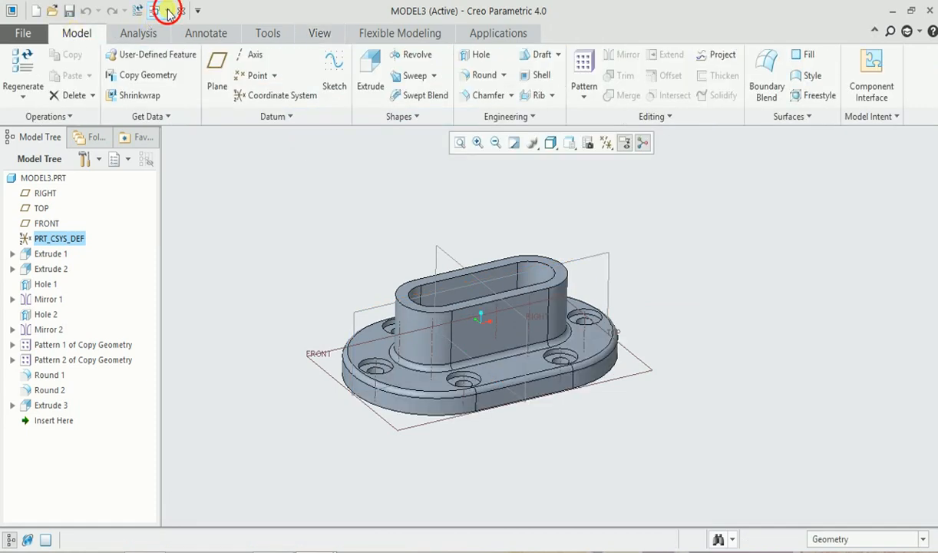
left_click(201, 44)
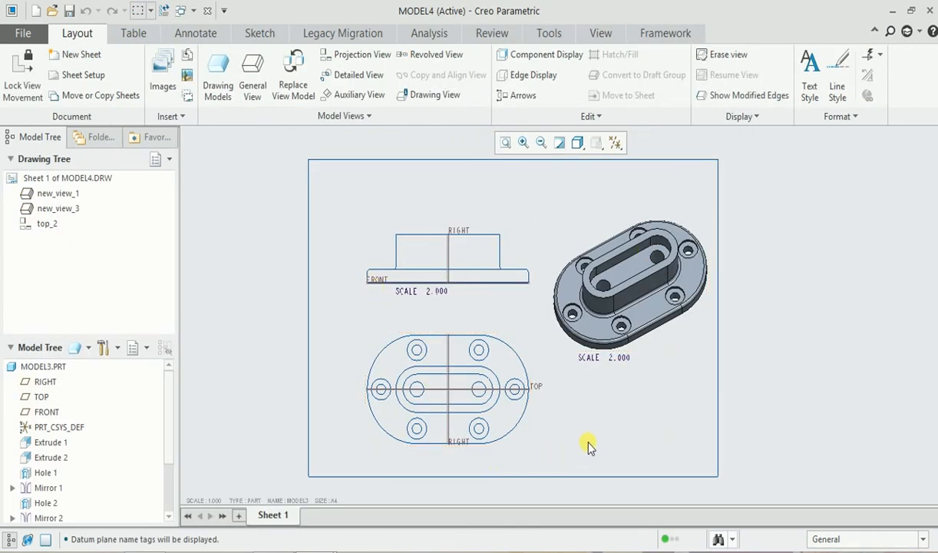
Step: Show all model axes in both the front view and the top view of the drawing
middle_click_drag(587, 380, 547, 381)
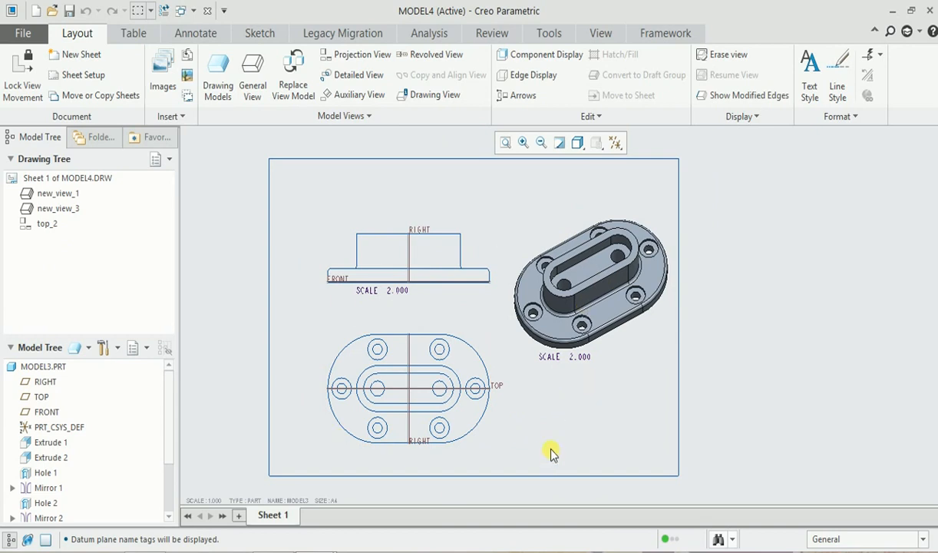
scroll(544, 432, "up", 1)
middle_click_drag(549, 404, 564, 429)
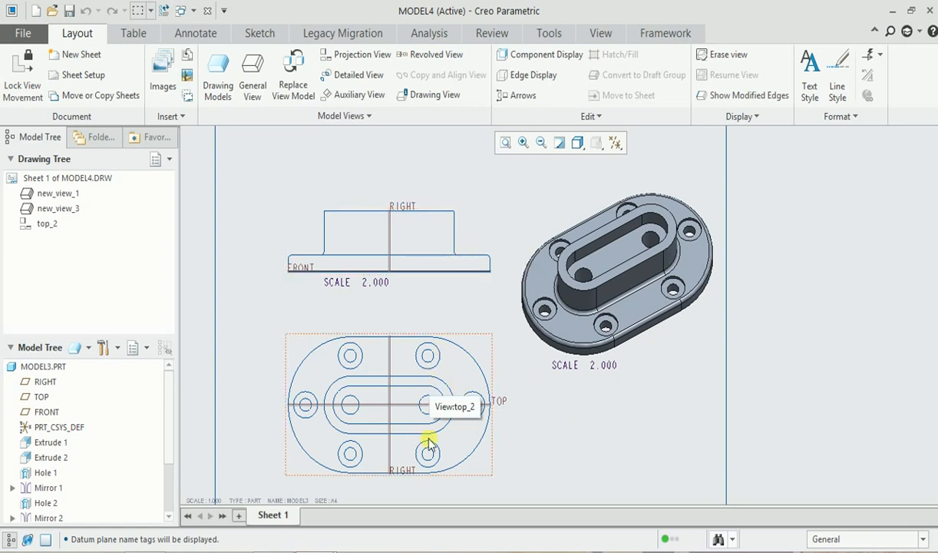
left_click(479, 356)
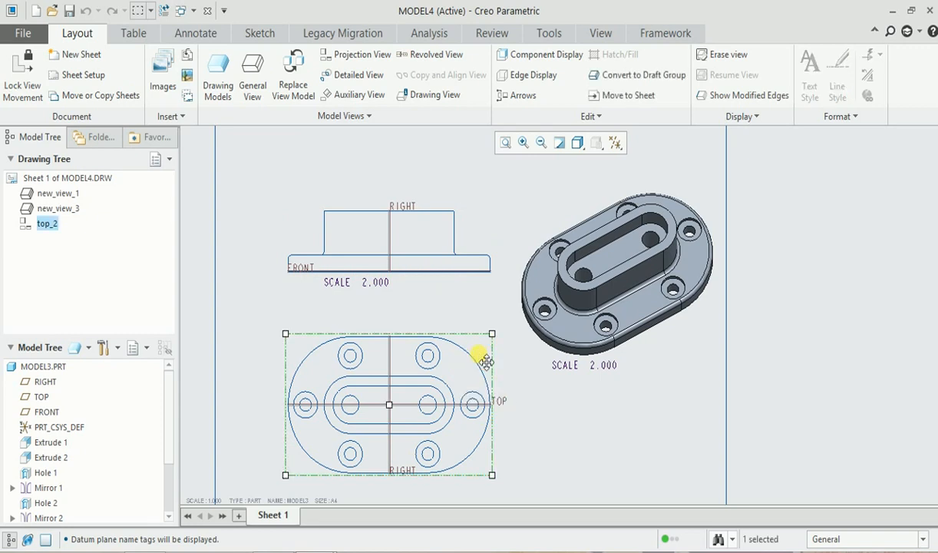
left_click(474, 246, "ctrl")
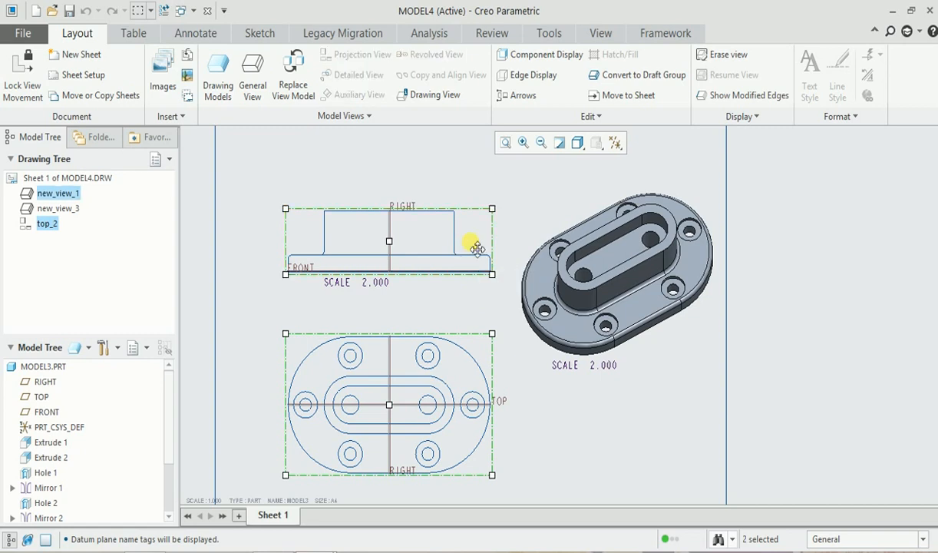
left_click(206, 33)
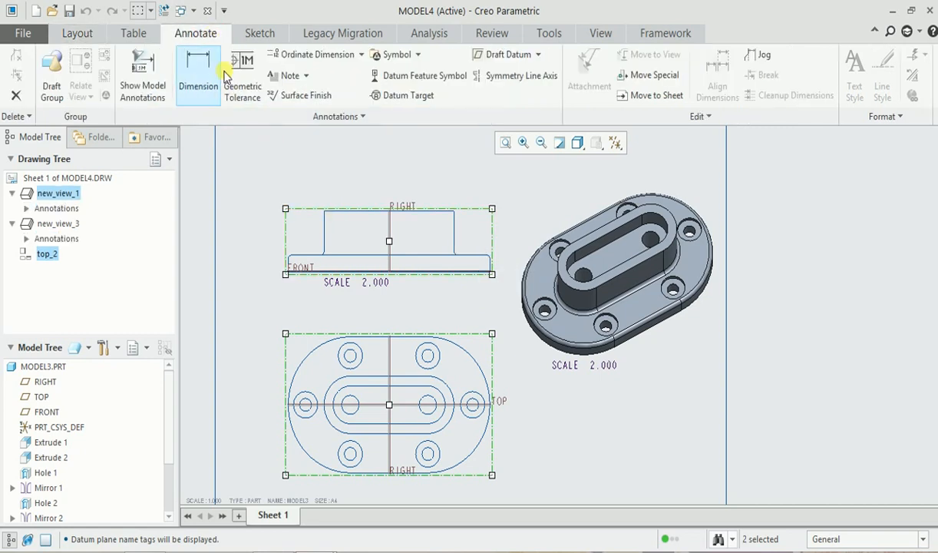
left_click(145, 91)
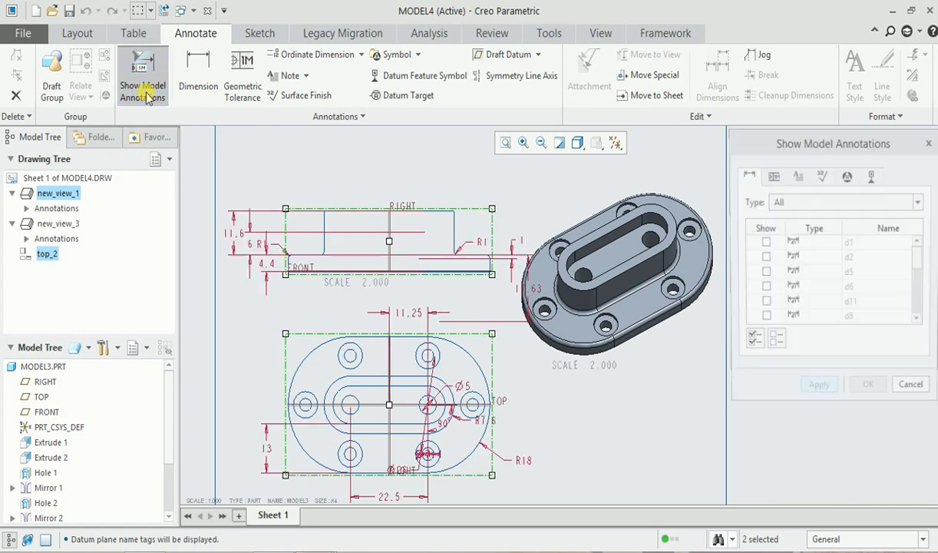
left_click(872, 178)
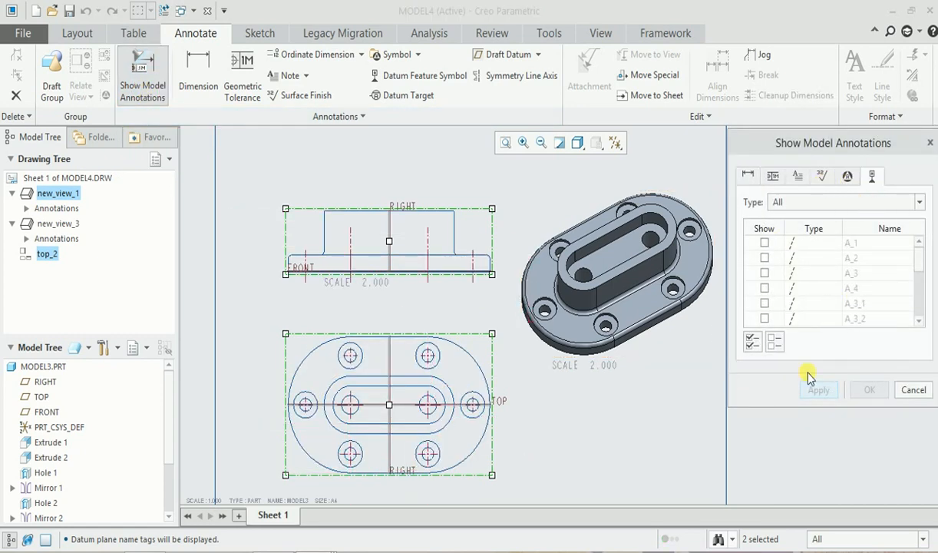
left_click(753, 342)
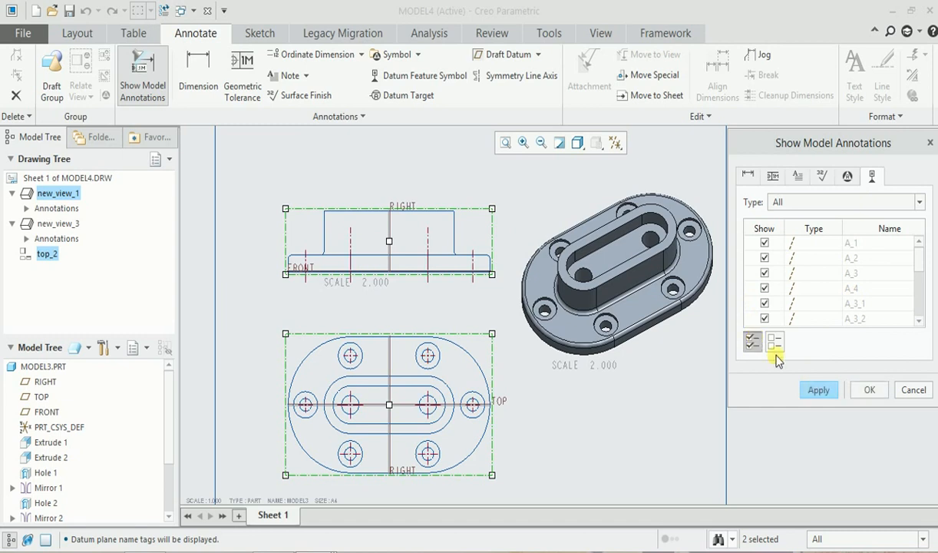
left_click(819, 390)
left_click(913, 390)
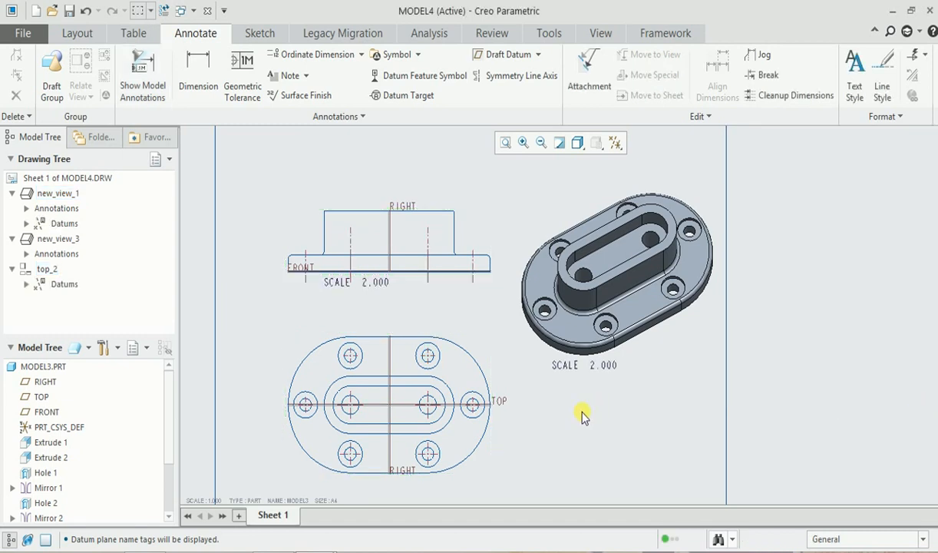
Step: Open the drawing's detail options from its properties and search them for the keyword "Axis"
scroll(367, 352, "down", 1)
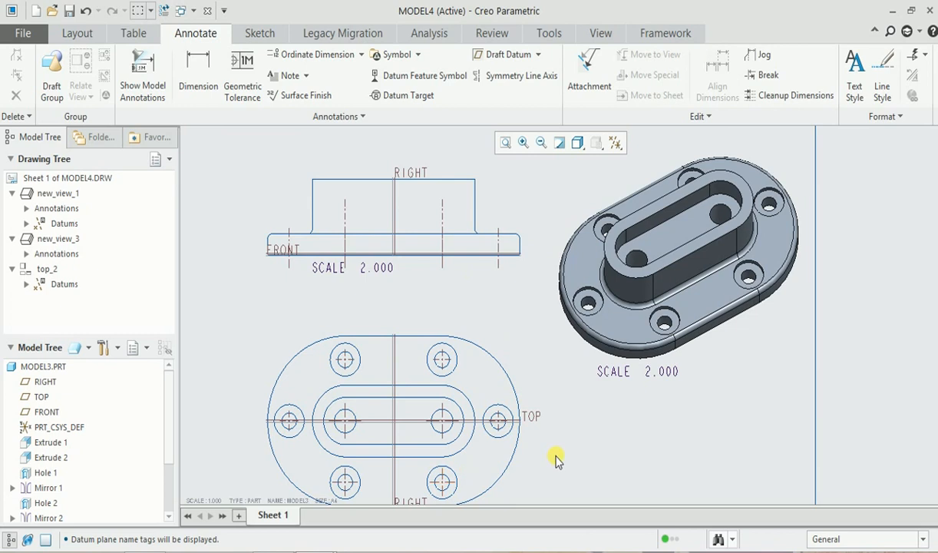
middle_click_drag(556, 459, 548, 432)
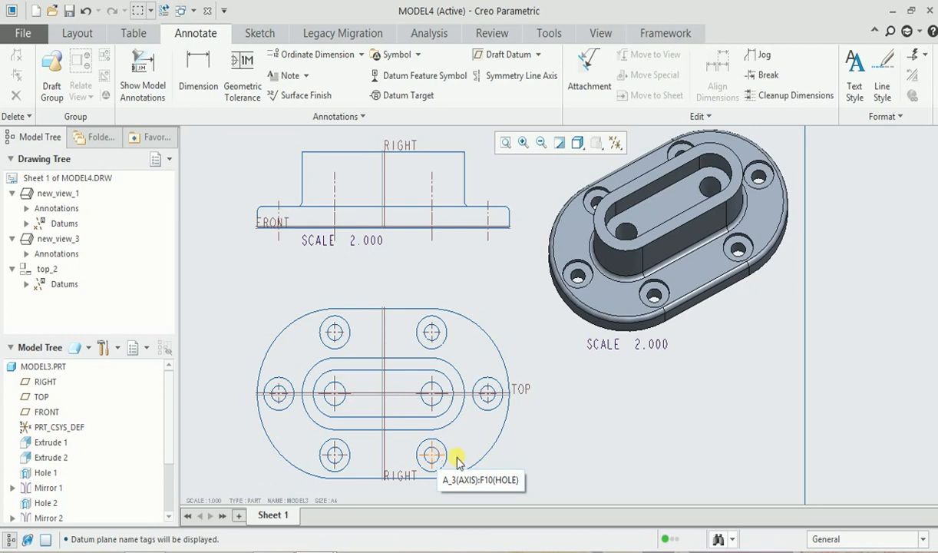
left_click(38, 34)
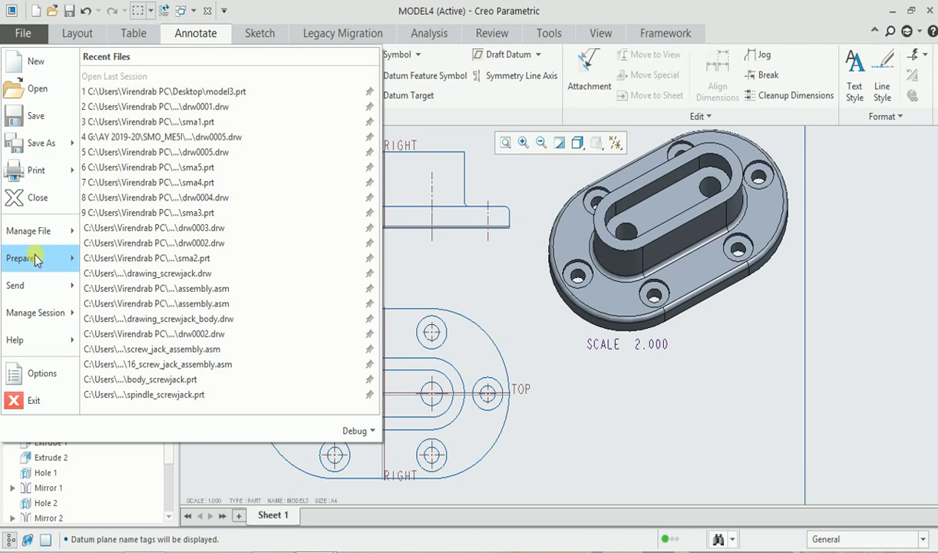
mouse_move(34, 258)
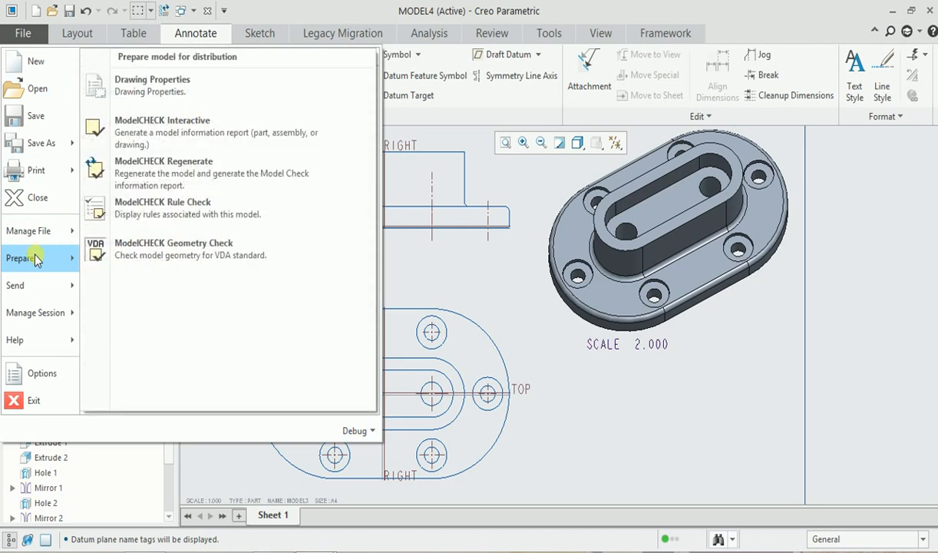
left_click(153, 86)
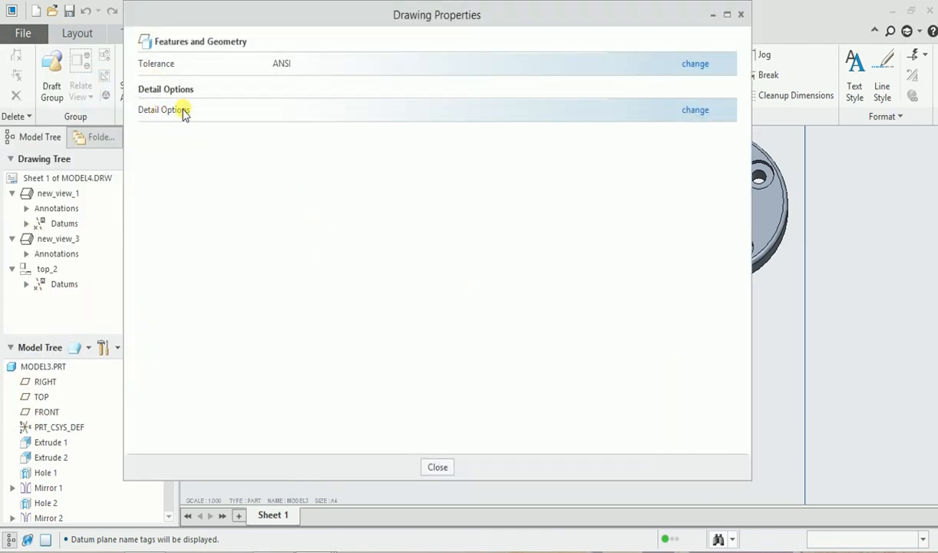
left_click(693, 110)
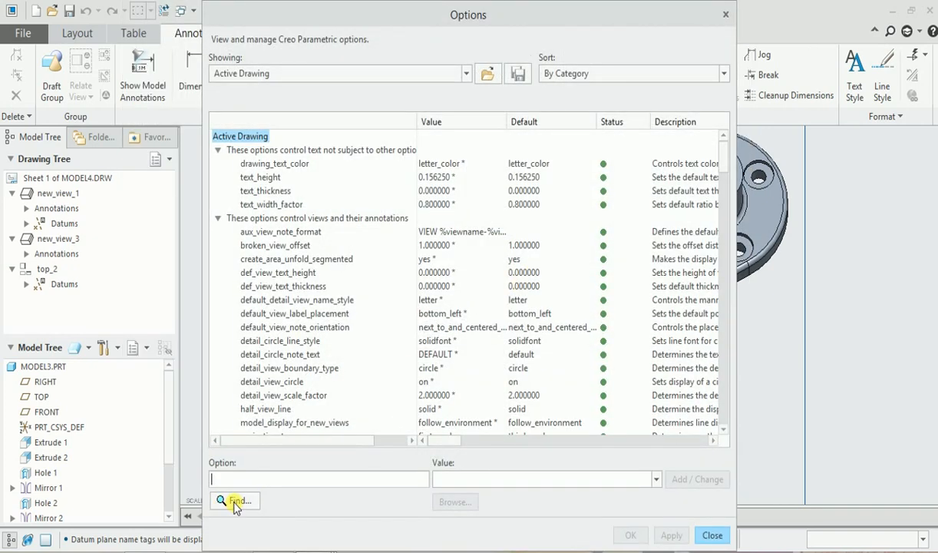
left_click(235, 503)
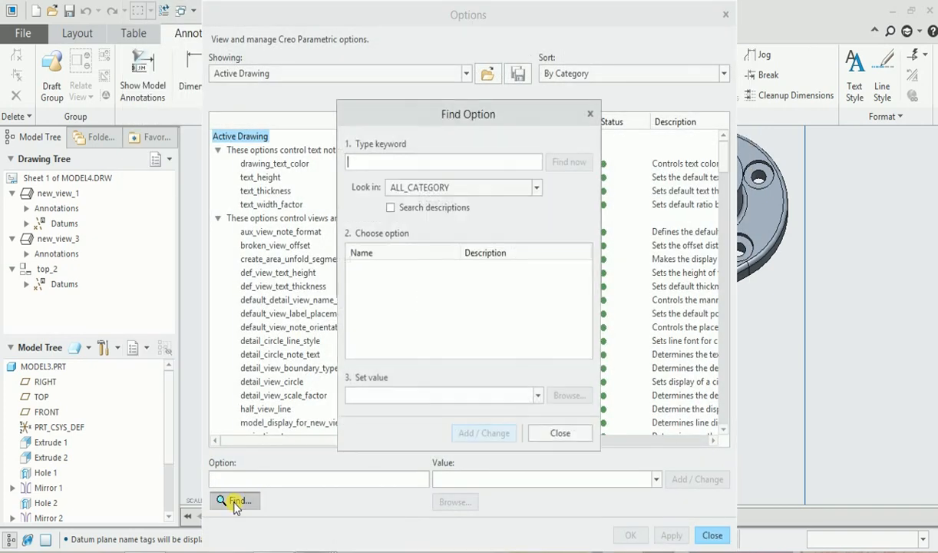
left_click(366, 168)
type("Axis")
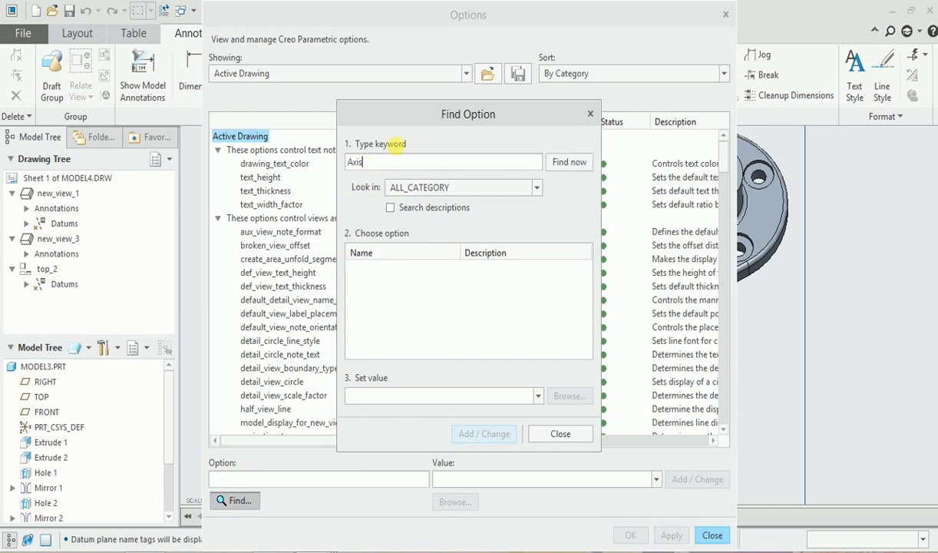
left_click(569, 162)
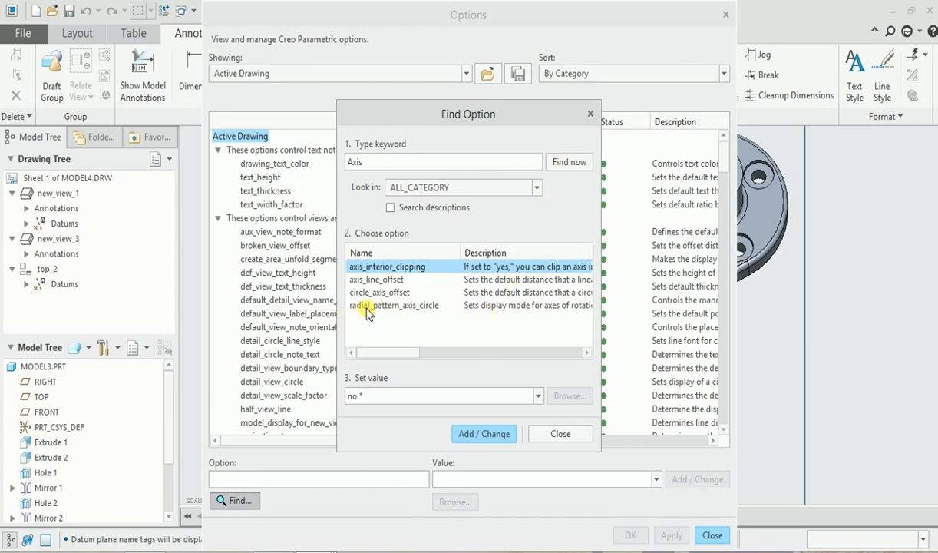
Step: Set the radial_pattern_axis_circle option to yes, apply it to the drawing, and close the drawing properties
left_click(367, 307)
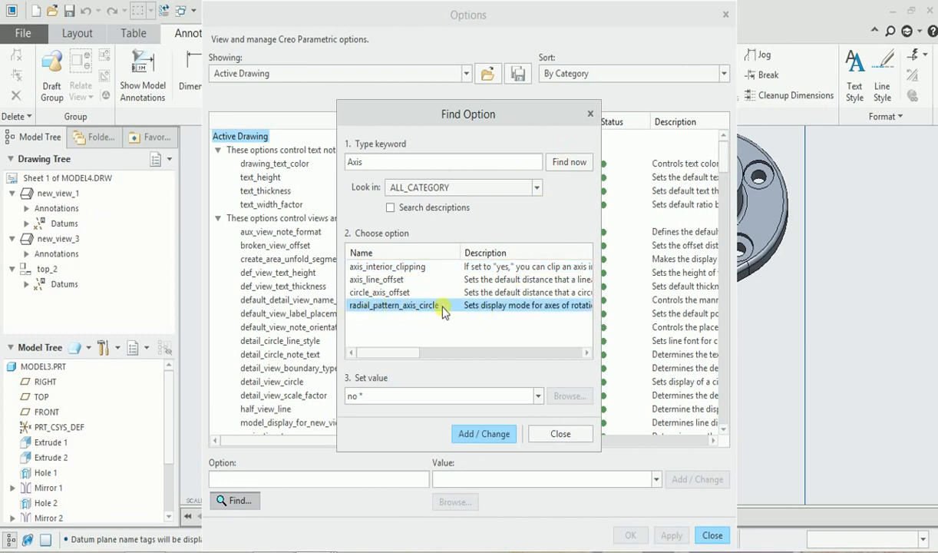
left_click(535, 396)
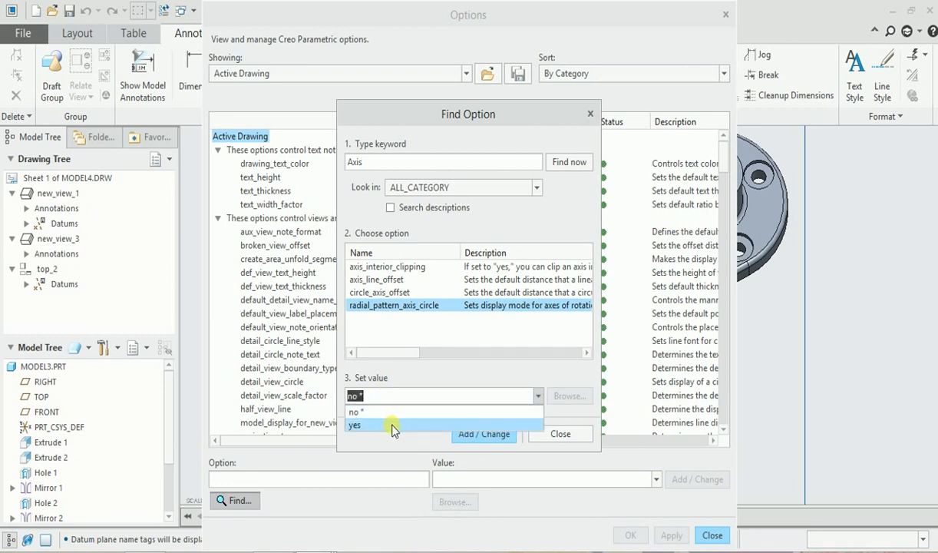
left_click(392, 426)
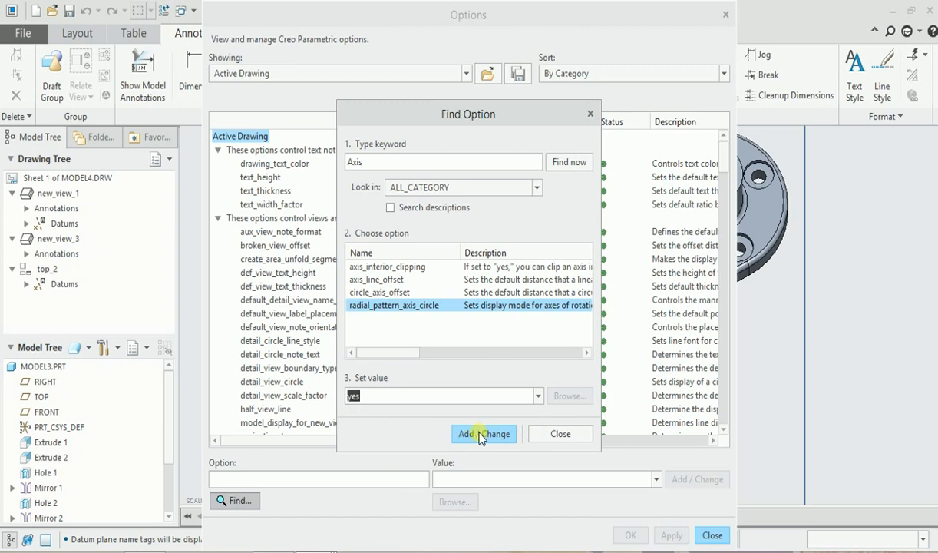
left_click(481, 435)
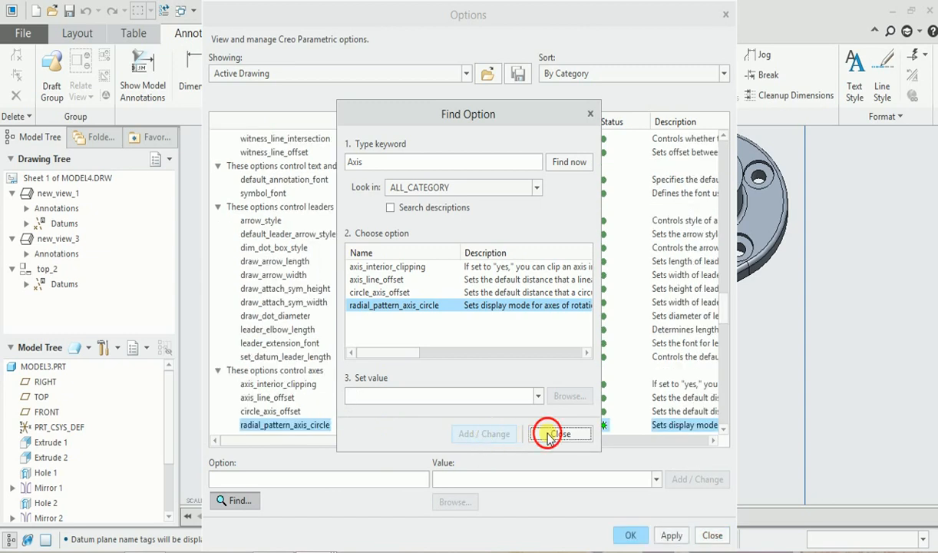
left_click(556, 434)
left_click(631, 533)
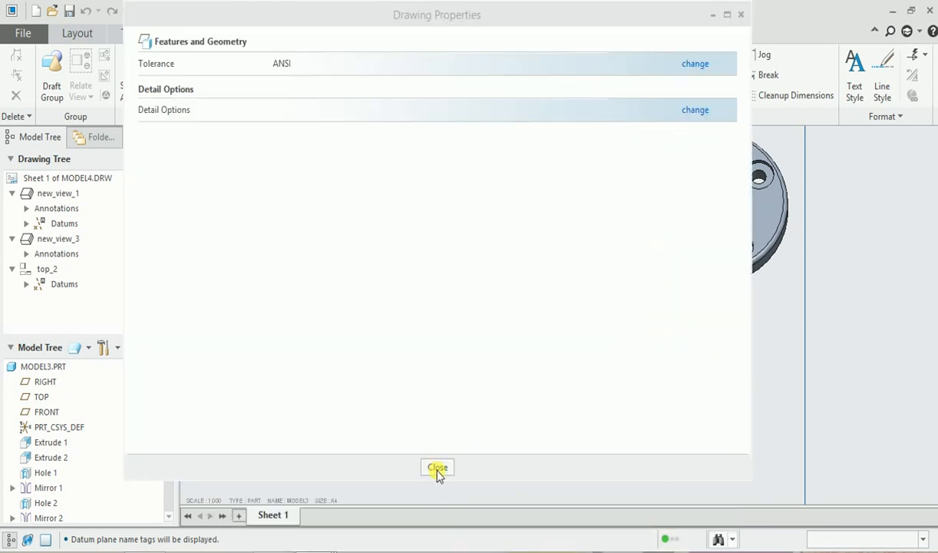
left_click(436, 468)
Step: Check the top view for model axes that can still be shown
left_click(507, 347)
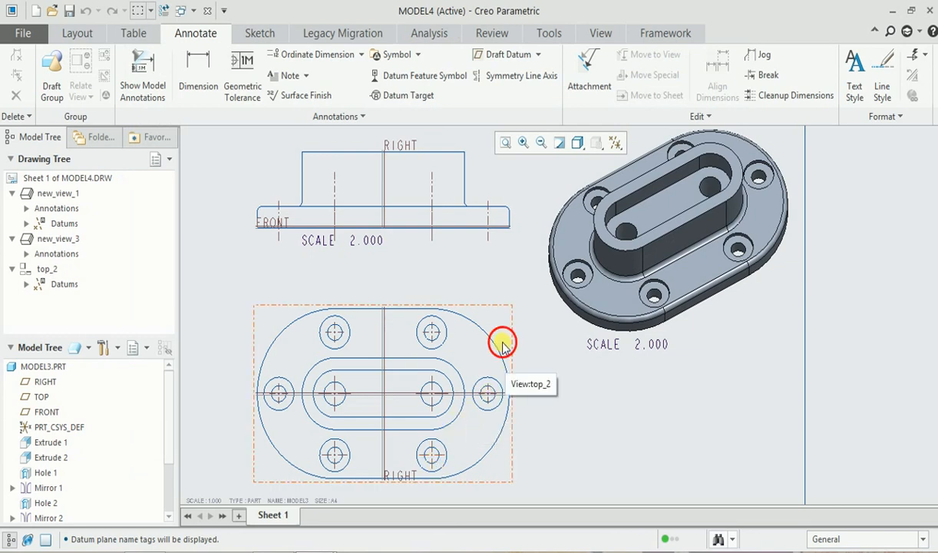
left_click(145, 92)
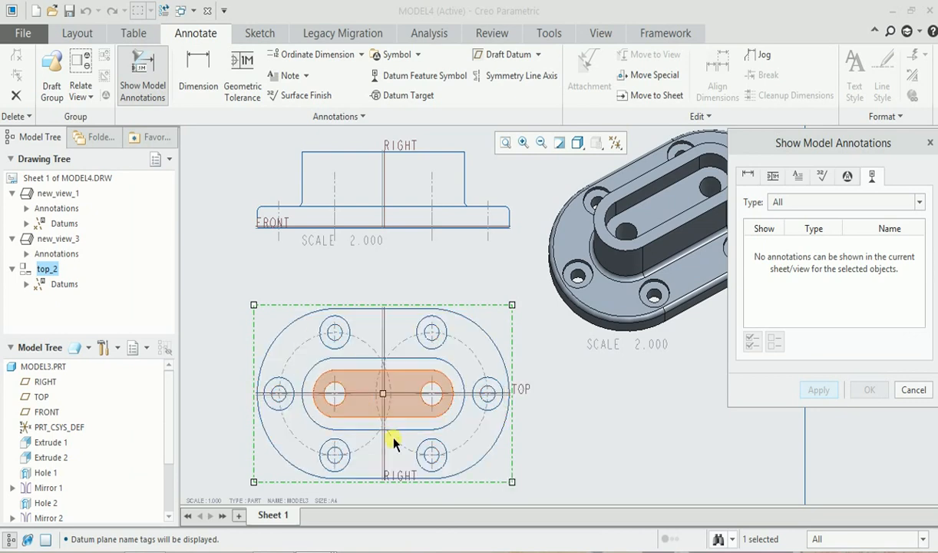
left_click(912, 390)
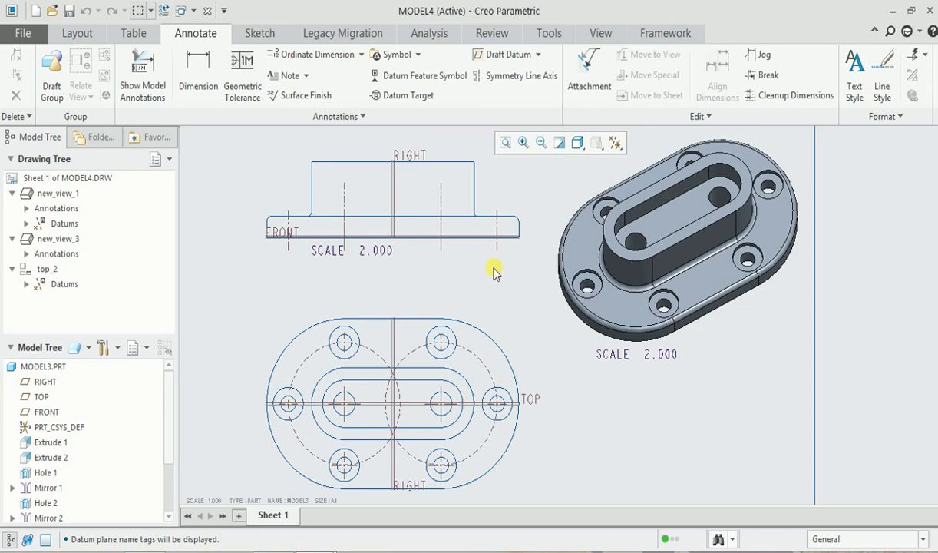
Step: Add a new single planar 2D cross-section named A to the front view
double_click(490, 177)
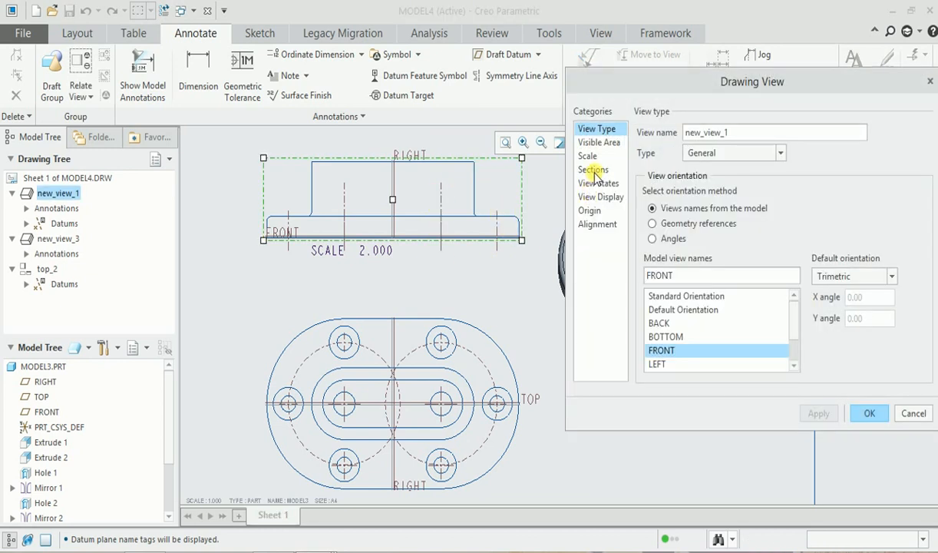
left_click(593, 169)
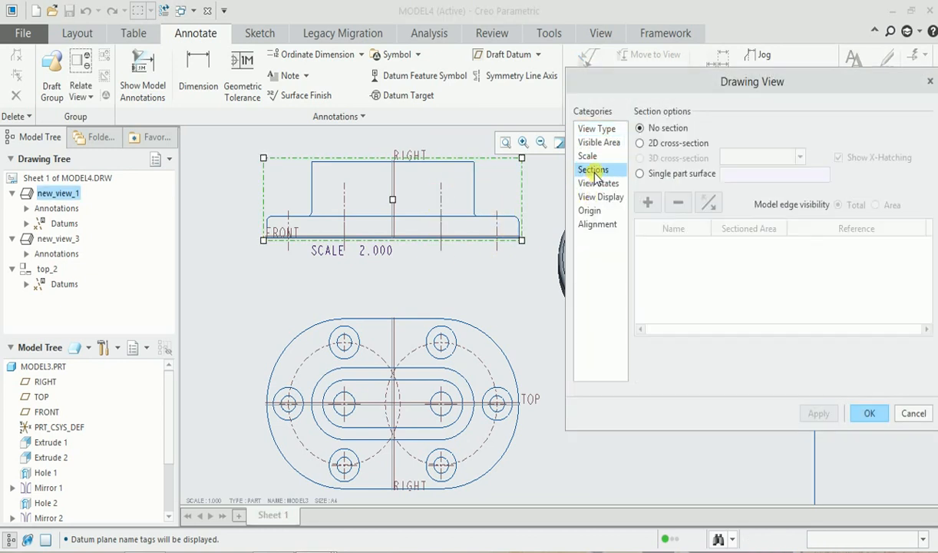
left_click(640, 144)
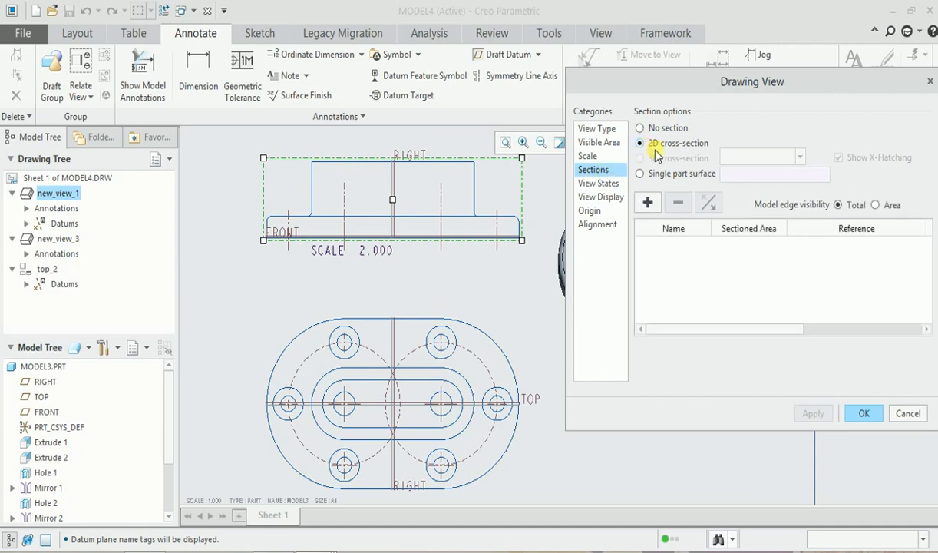
left_click(649, 203)
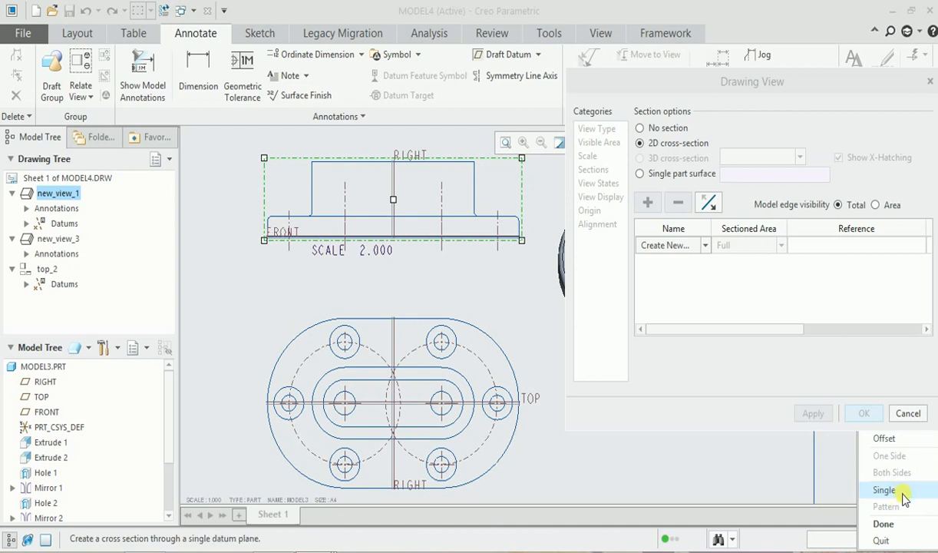
left_click(887, 525)
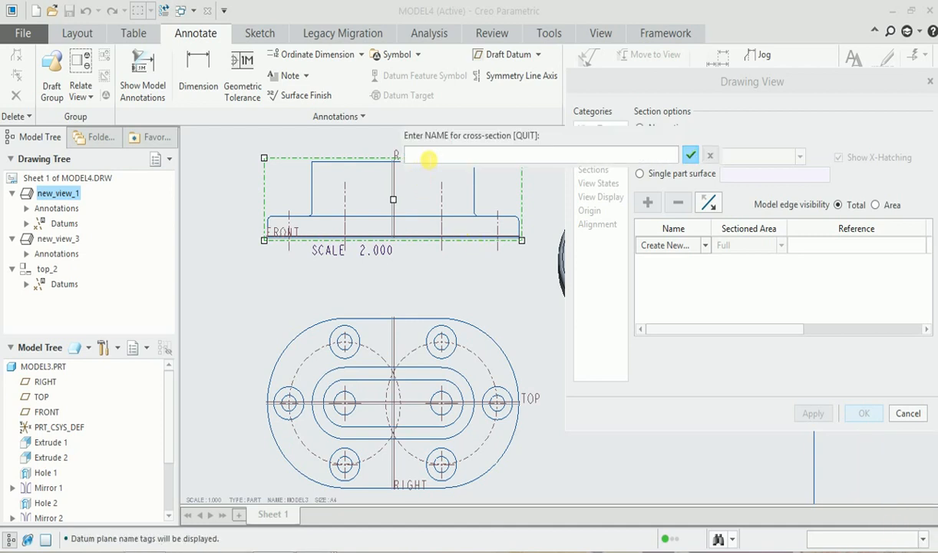
left_click(690, 155)
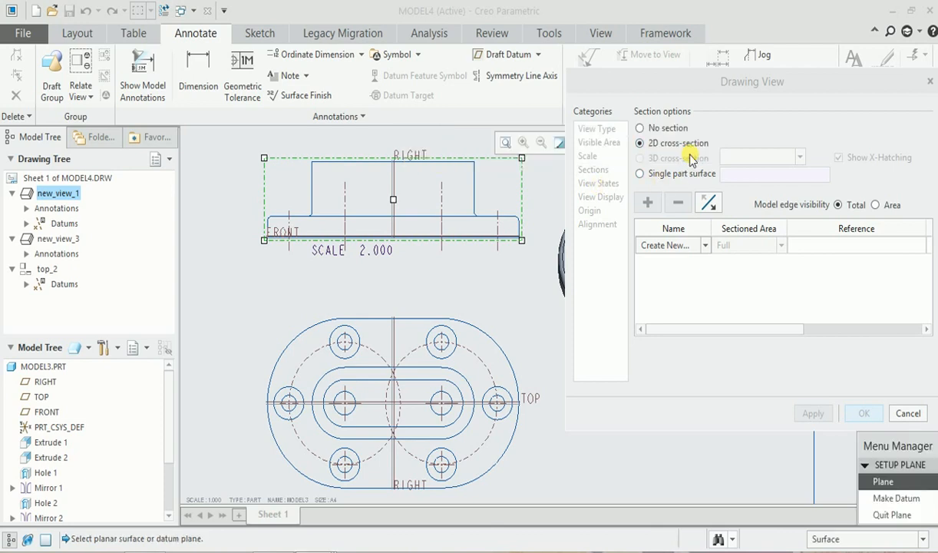
Step: Define cross-section A on the TOP datum plane and apply it as a full section to the front view
left_click(884, 482)
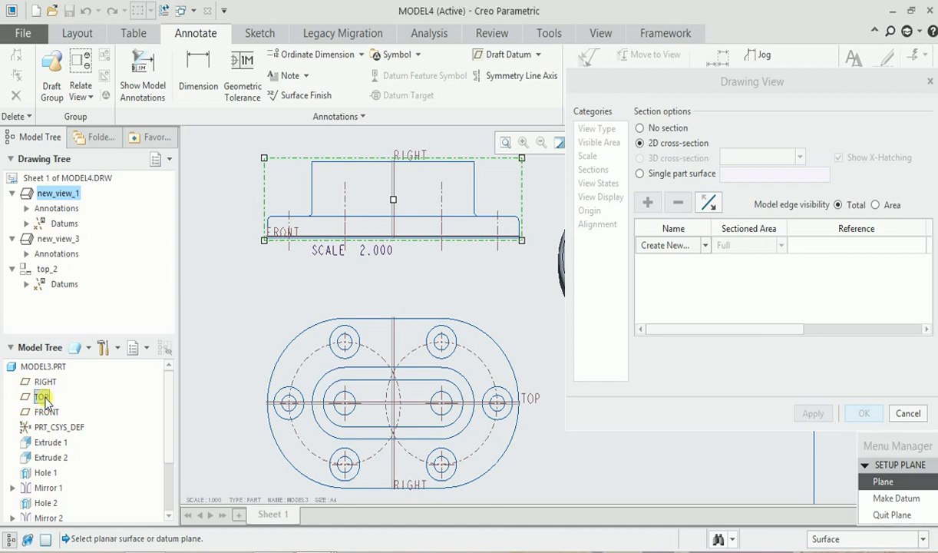
left_click(42, 398)
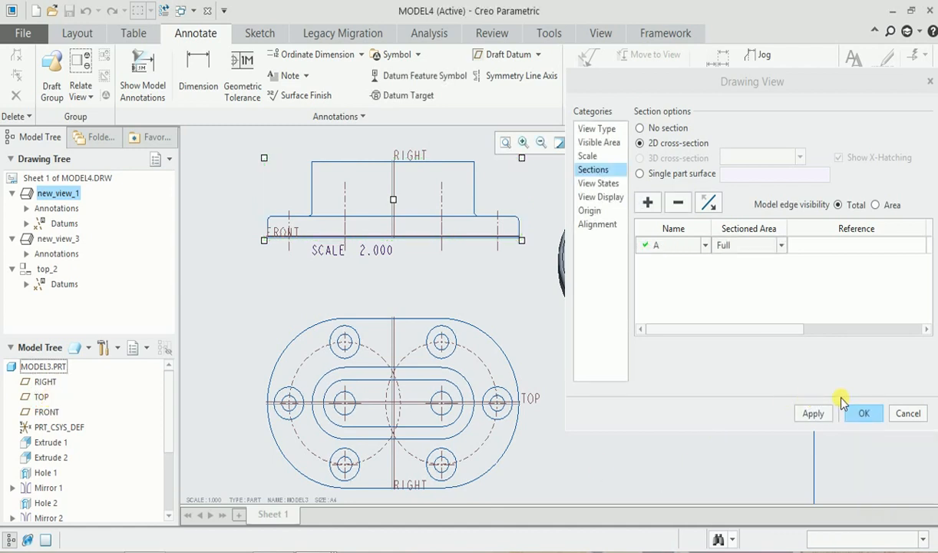
left_click(813, 413)
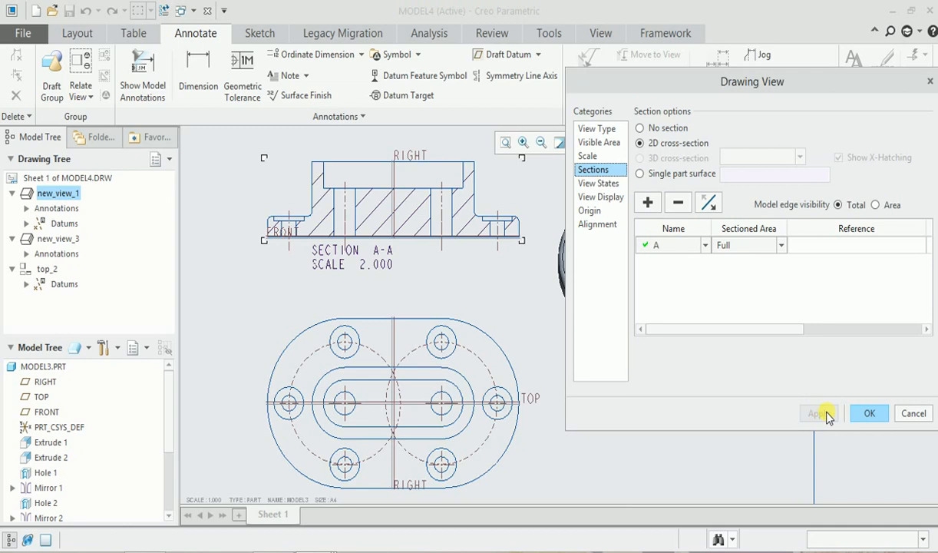
left_click(863, 413)
scroll(450, 268, "down", 2)
scroll(430, 257, "up", 2)
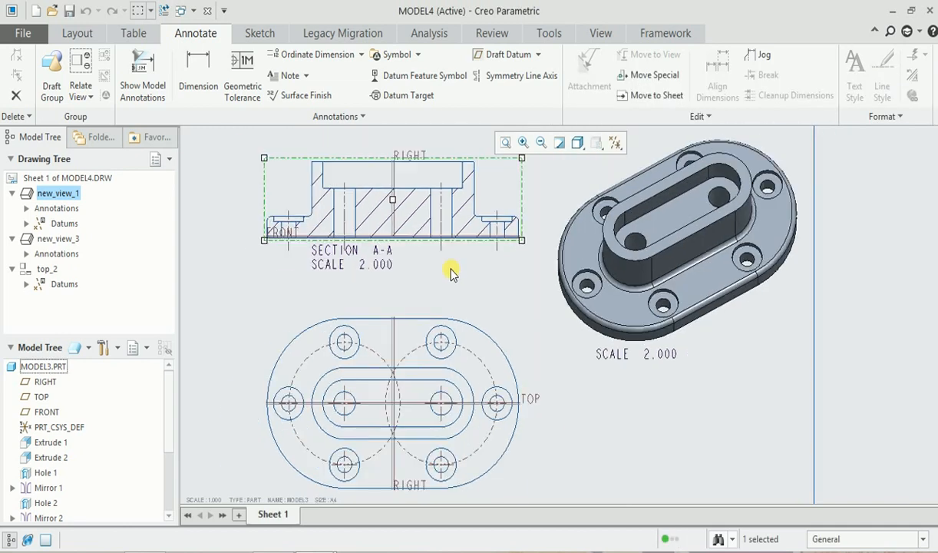
Step: Halve the overall hatch spacing of section A-A in the front view
middle_click_drag(450, 268, 464, 311)
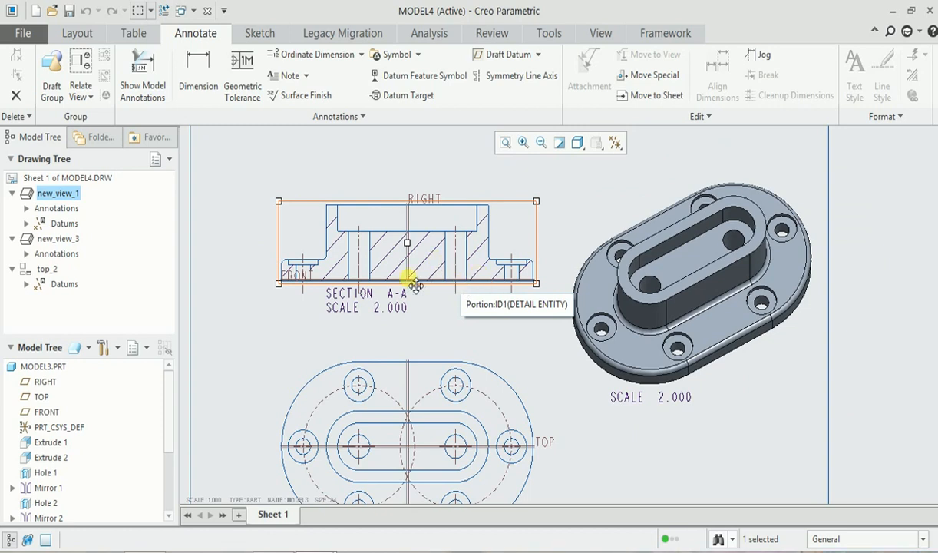
scroll(448, 267, "down", 1)
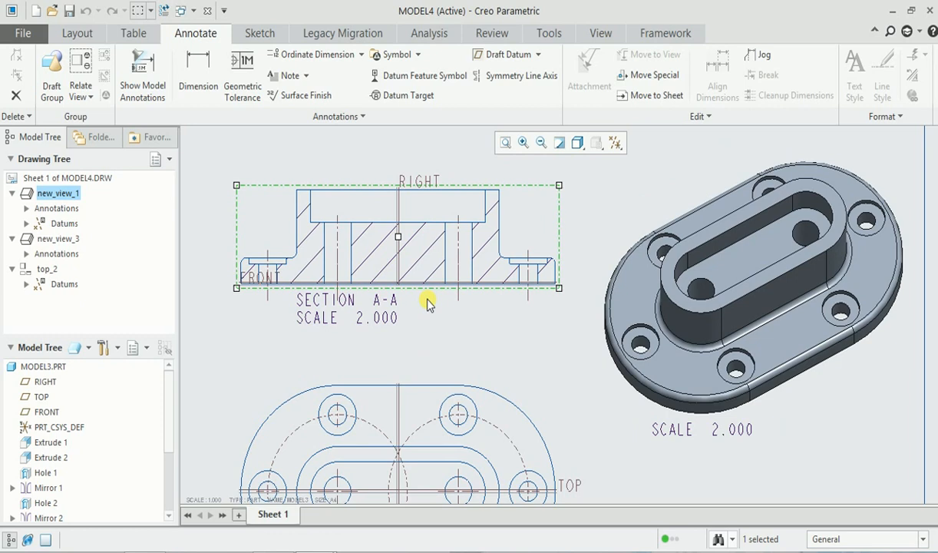
left_click(83, 33)
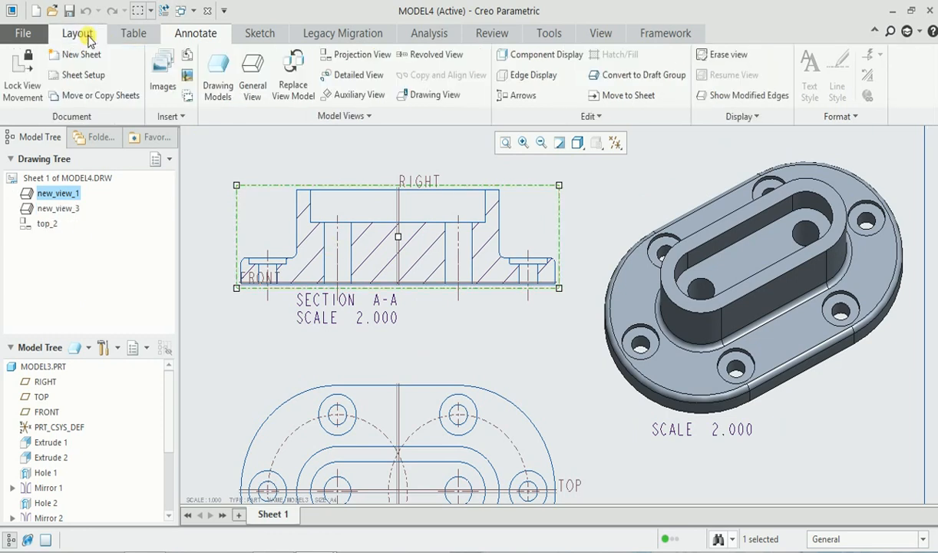
scroll(438, 349, "down", 1)
left_click(446, 335)
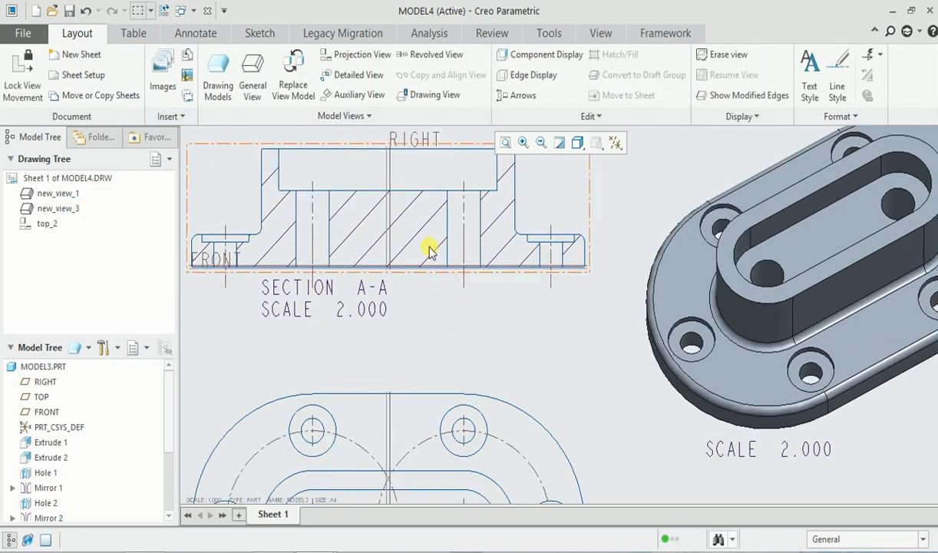
double_click(425, 238)
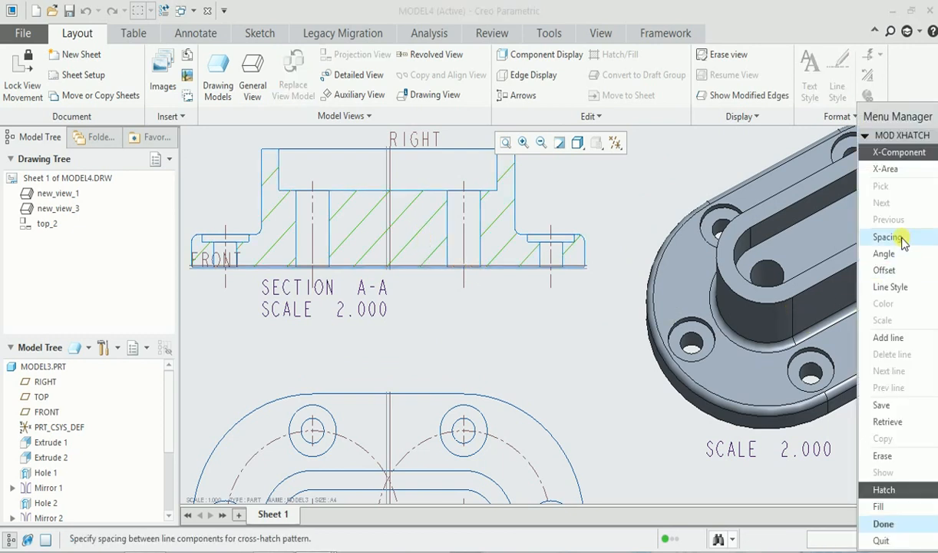
left_click(903, 242)
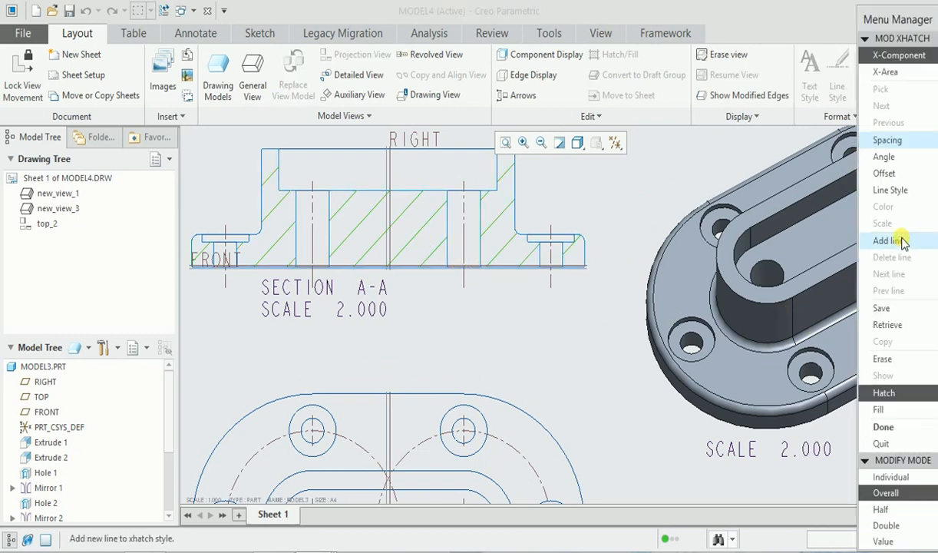
left_click(882, 510)
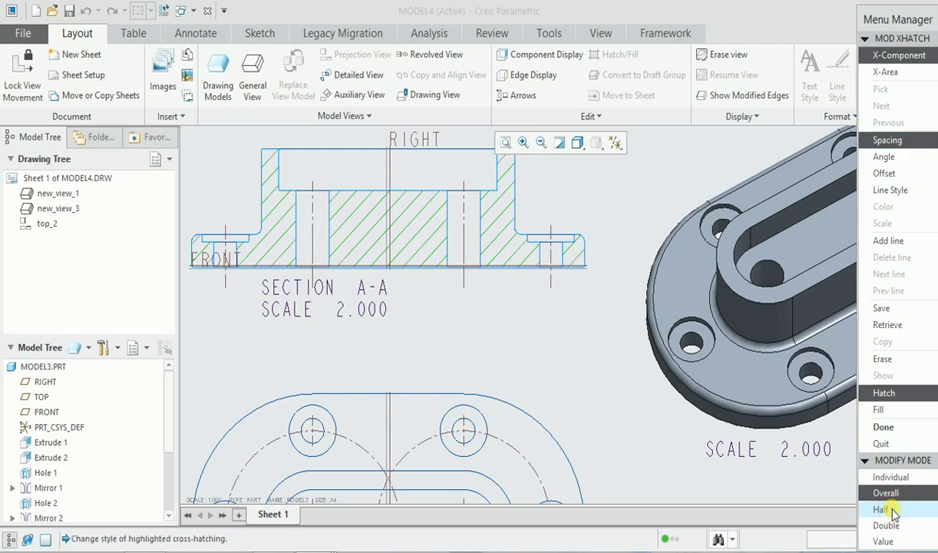
left_click(884, 427)
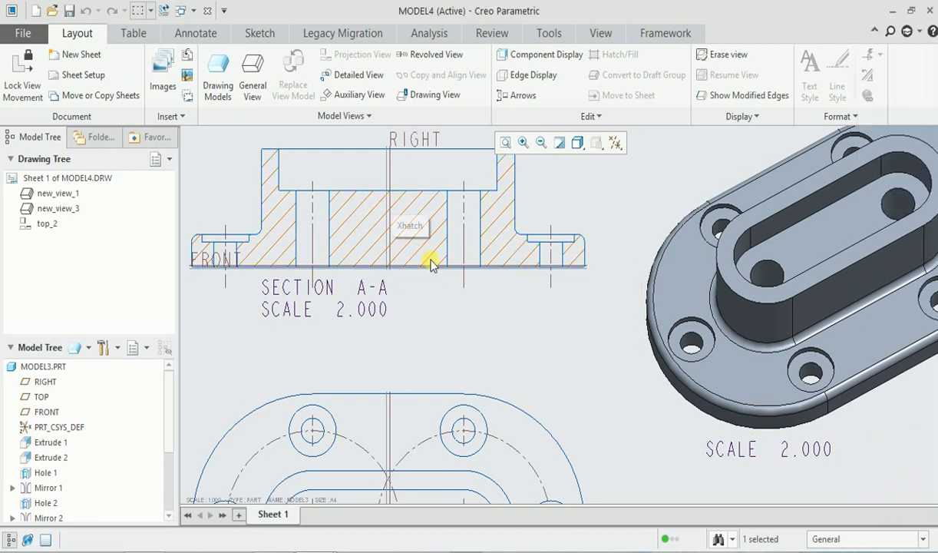
Step: Add the cutting-plane arrows of section A-A to the top view
scroll(450, 309, "down", 2)
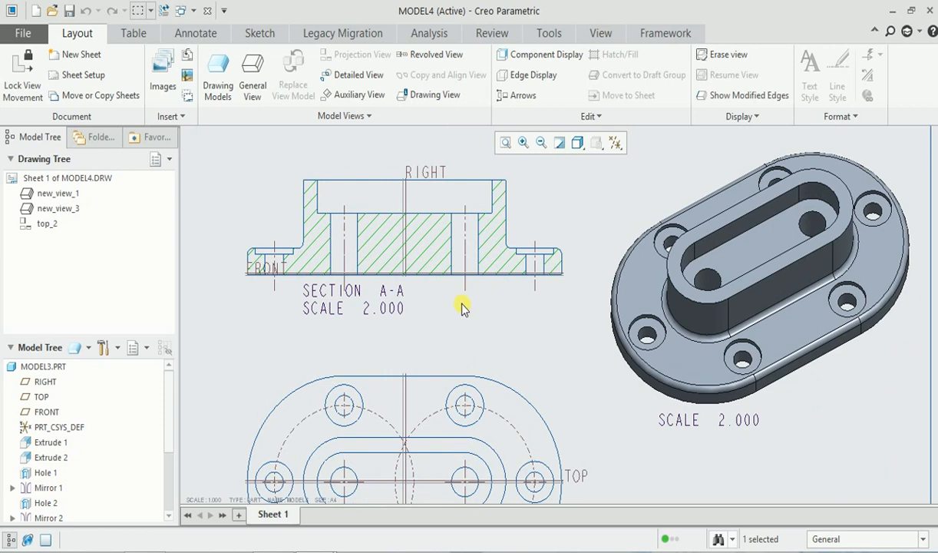
scroll(461, 307, "down", 3)
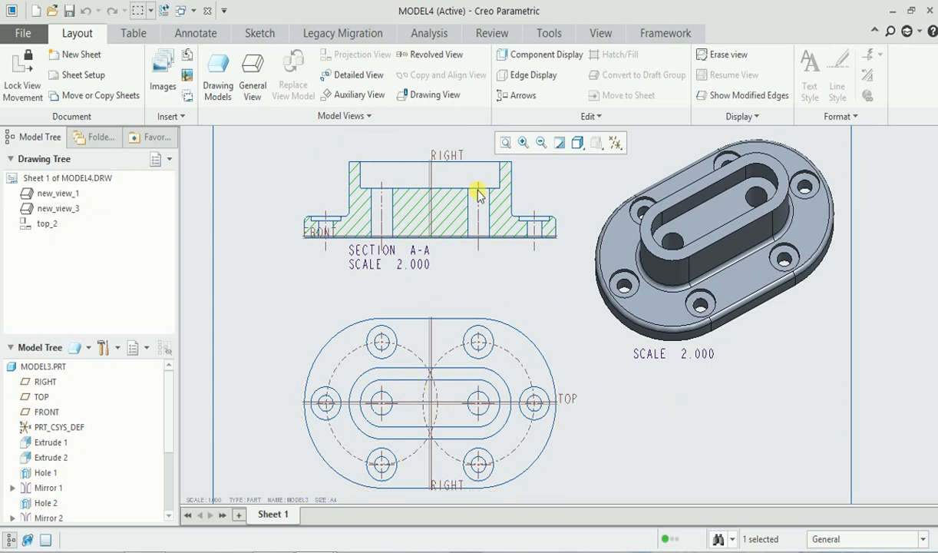
left_click(528, 190)
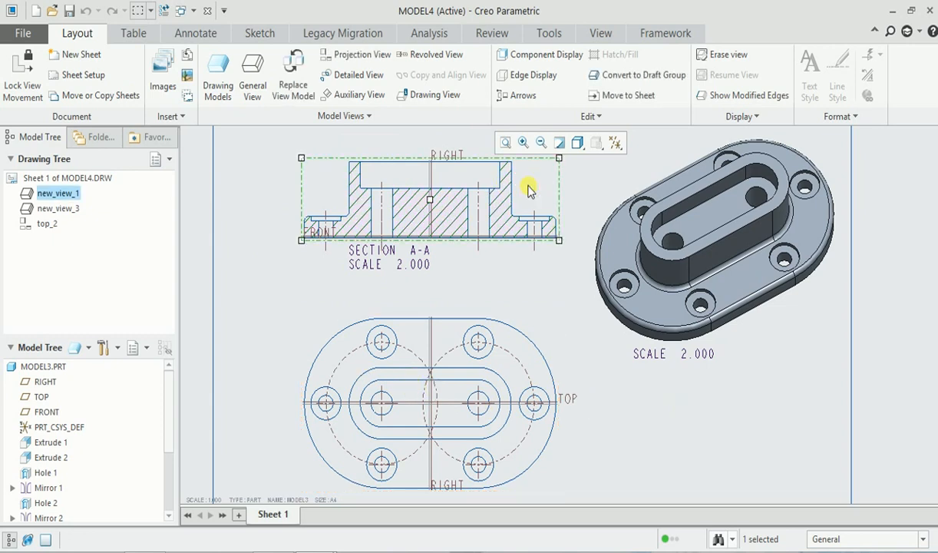
right_click(528, 186)
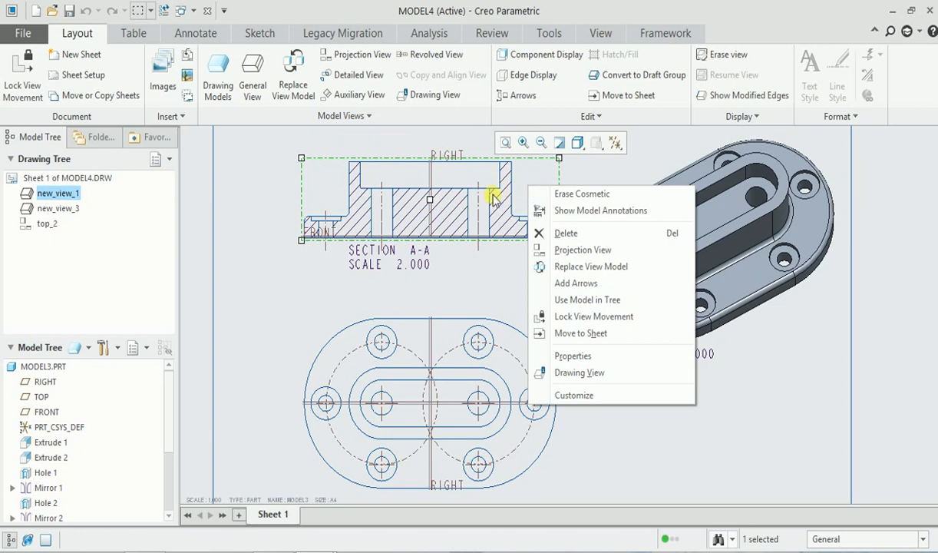
left_click(578, 283)
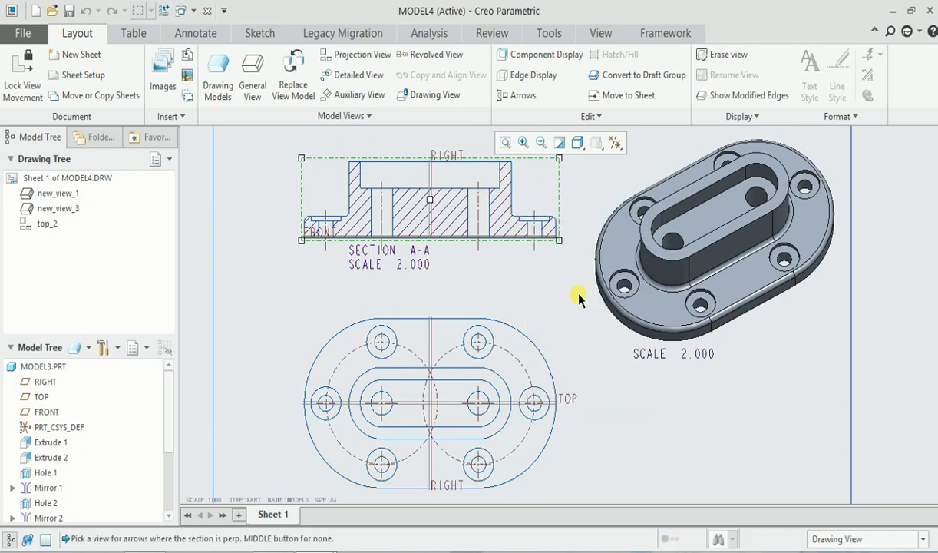
left_click(541, 341)
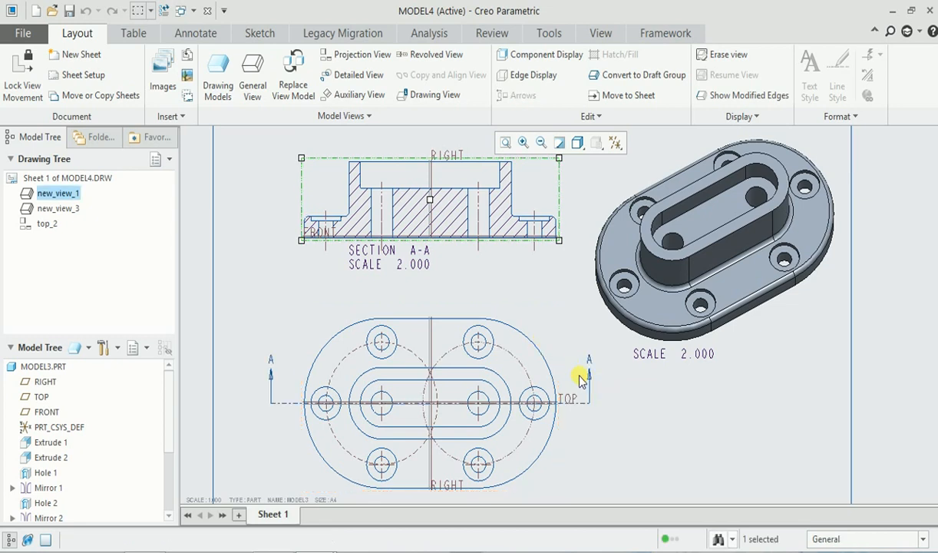
scroll(581, 378, "up", 2)
middle_click_drag(627, 371, 645, 367)
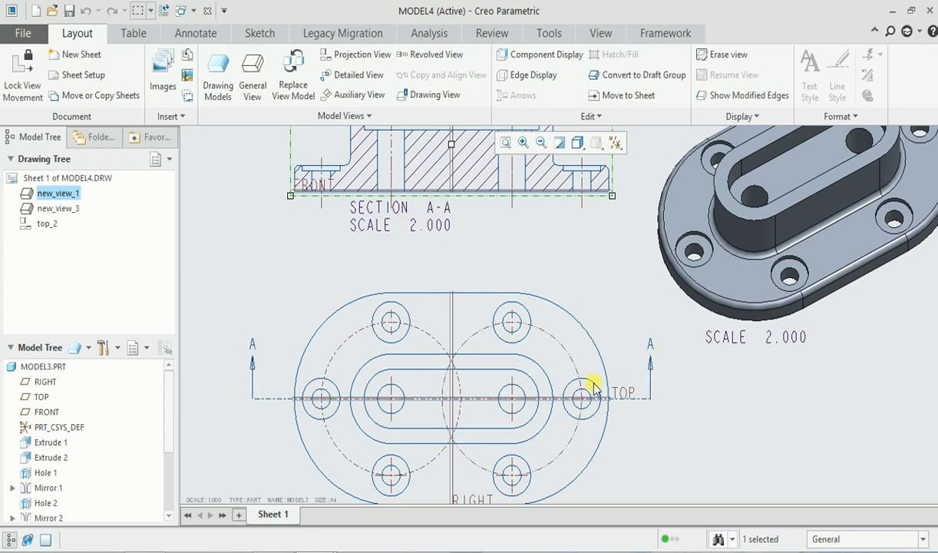
scroll(576, 314, "down", 2)
left_click(548, 278)
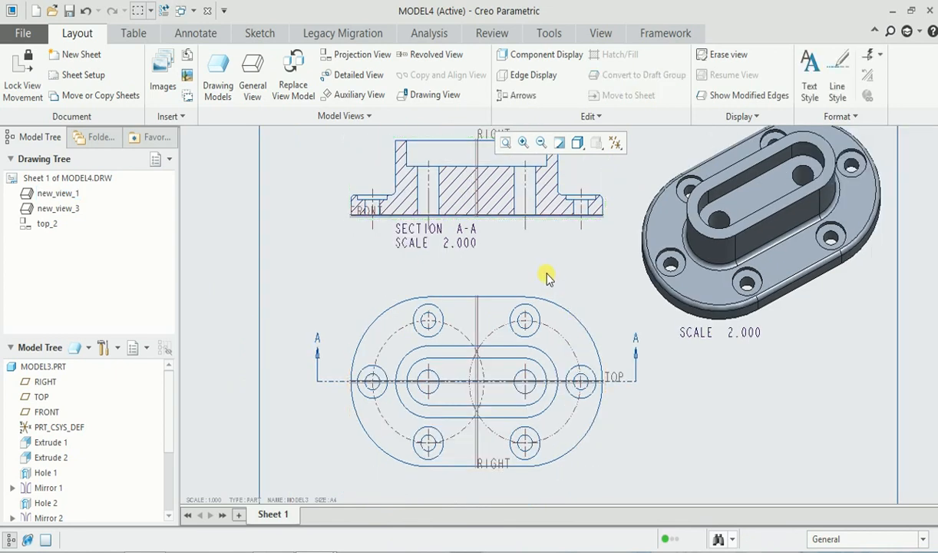
Step: Bring up the model dimensions that can be shown for the top view
scroll(556, 276, "up", 1)
middle_click_drag(580, 296, 570, 195)
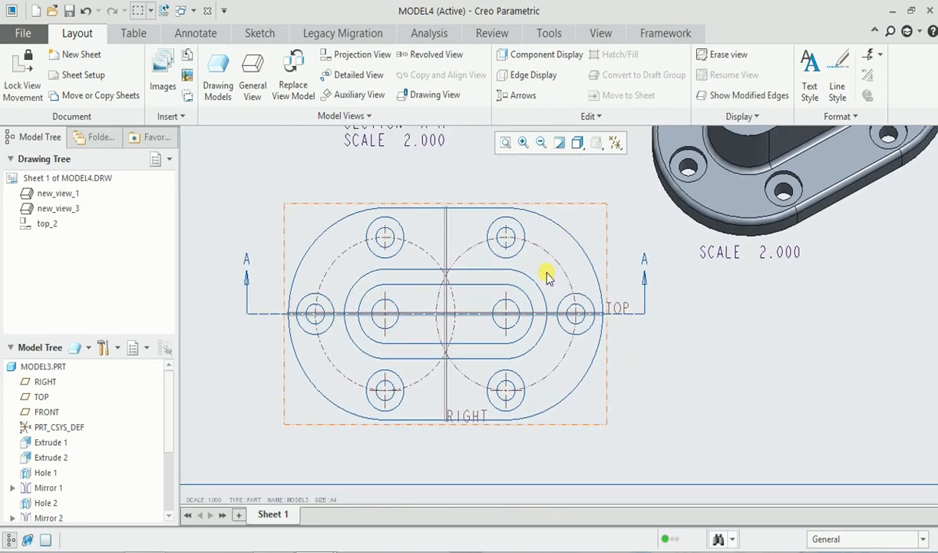
left_click(589, 233)
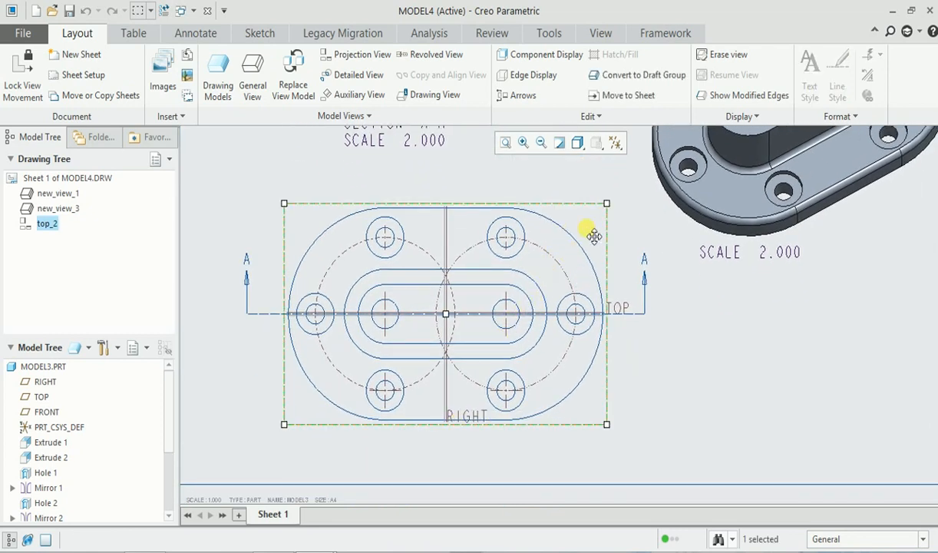
left_click(196, 35)
left_click(150, 90)
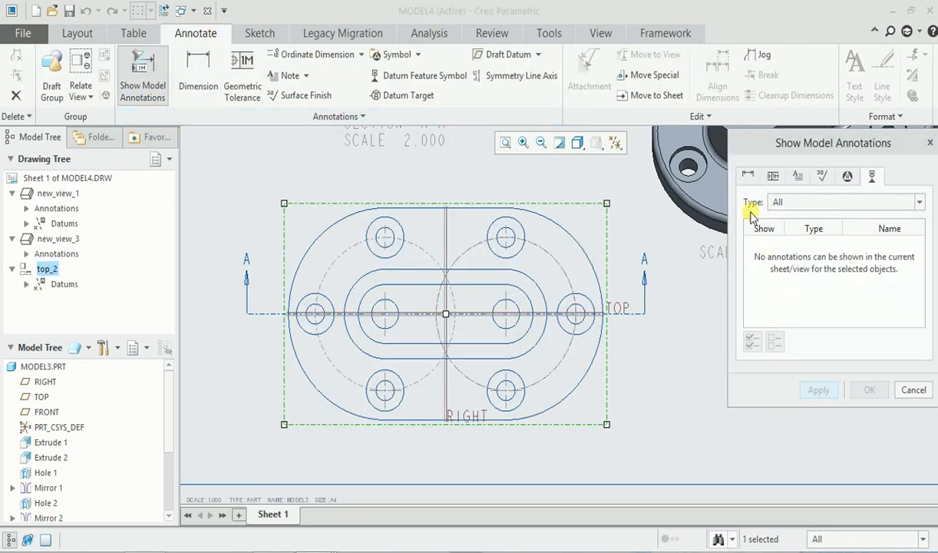
left_click(749, 177)
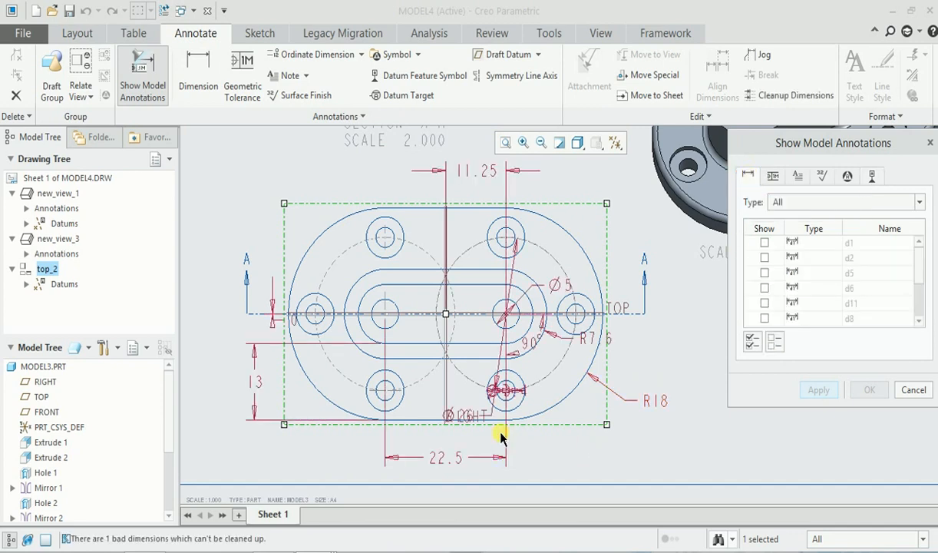
Step: Keep the 22.5, R18, R7.6, Ø5, Ø26 and Ø3.4 model dimensions in the top view and discard the remaining ones
scroll(499, 434, "up", 1)
left_click(424, 463)
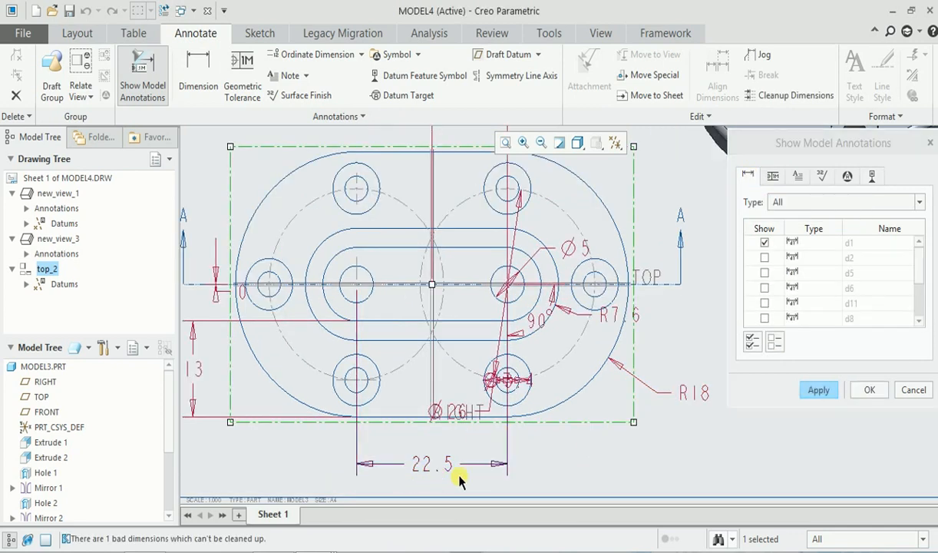
left_click(684, 404)
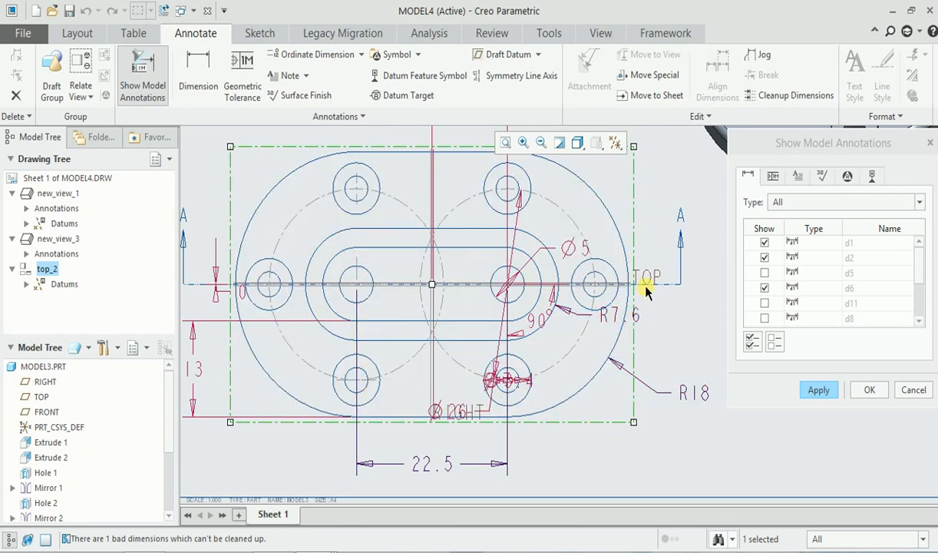
scroll(454, 422, "up", 3)
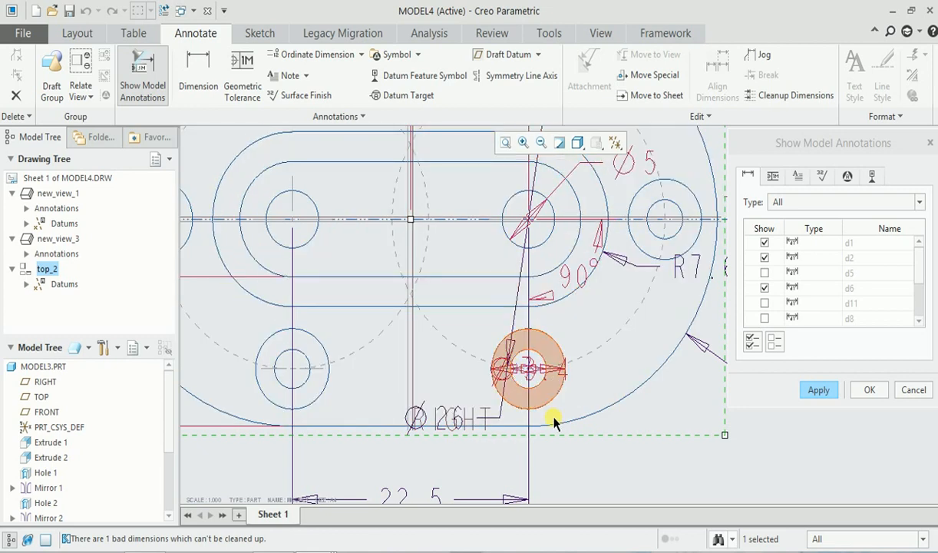
scroll(615, 284, "down", 2)
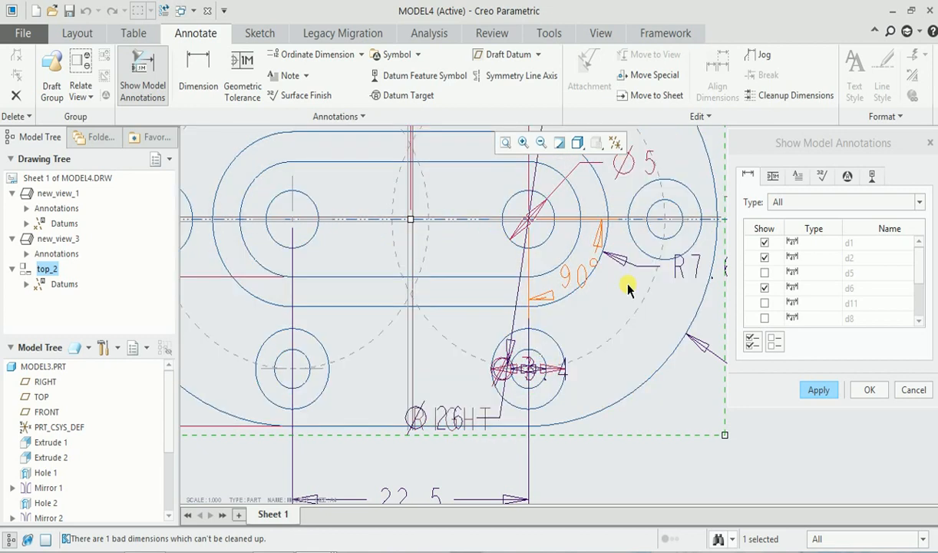
scroll(636, 228, "down", 2)
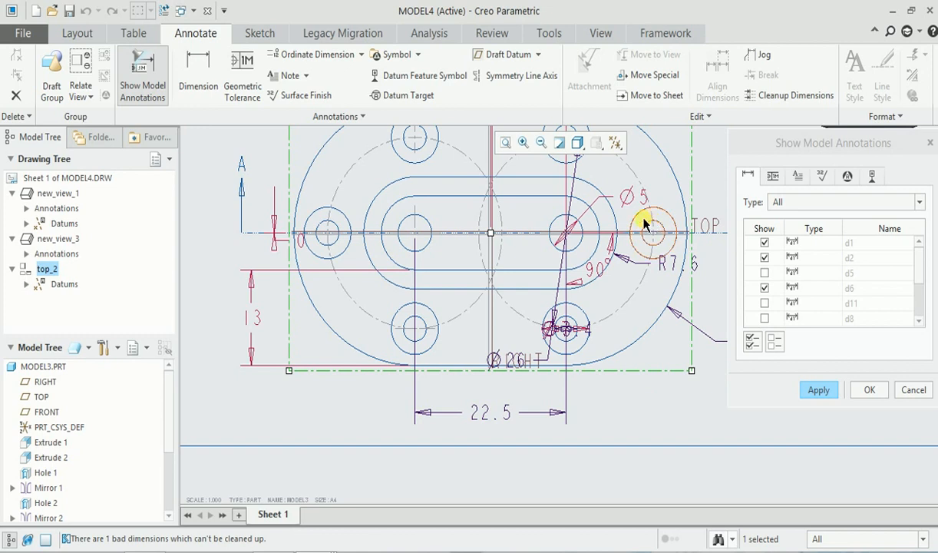
left_click(817, 390)
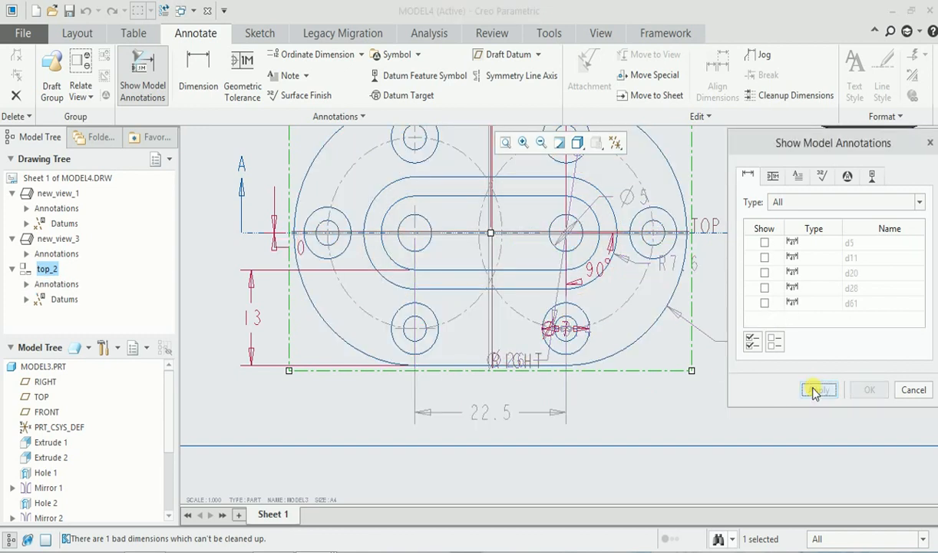
left_click(918, 389)
Step: Move the Ø26 bolt-circle dimension text outside the upper-right part of the top view's outline
scroll(633, 383, "up", 2)
scroll(637, 376, "down", 2)
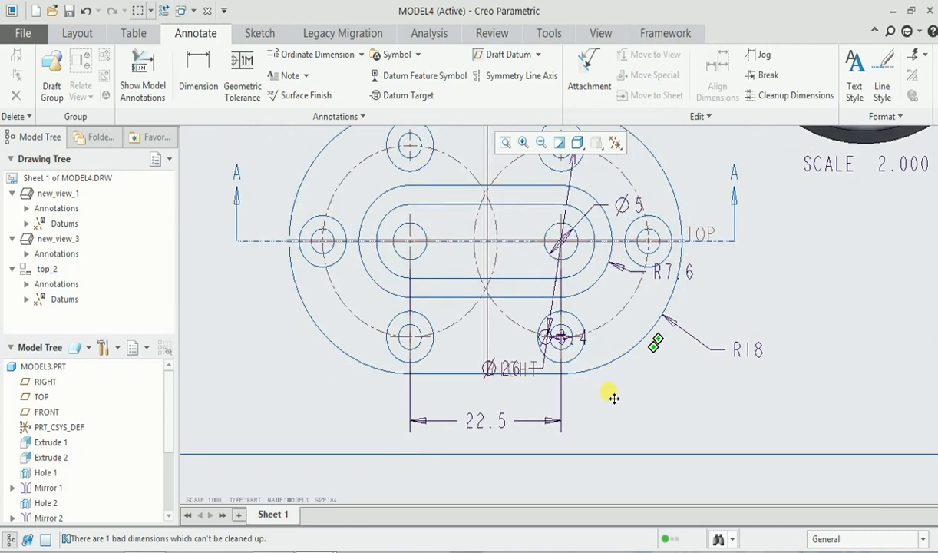
middle_click_drag(613, 397, 591, 403)
left_click(449, 430)
mouse_move(452, 435)
left_mouse_down()
mouse_move(496, 388)
mouse_move(588, 192)
mouse_move(577, 181)
left_mouse_up()
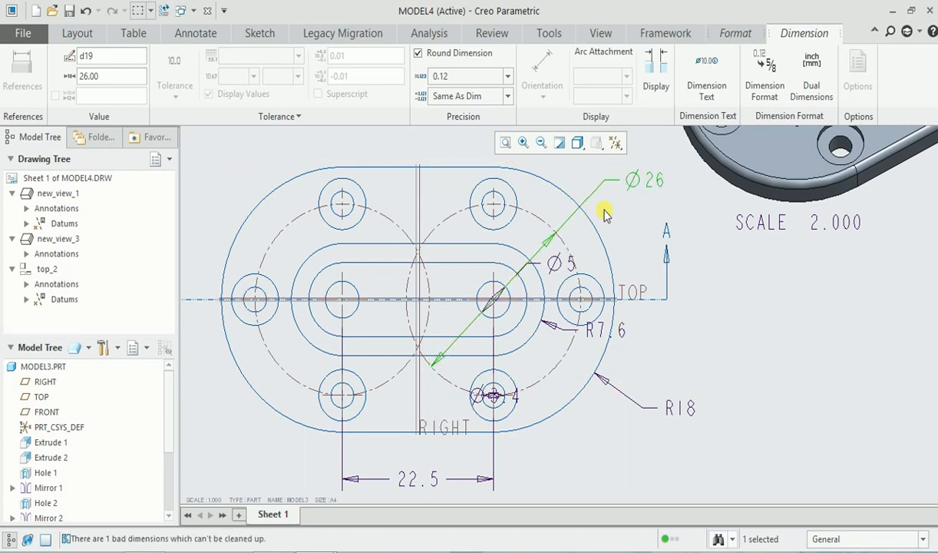
Step: Move the Ø3.4 dimension text off the lower-right hole to outside the top view's outline
left_click(493, 393)
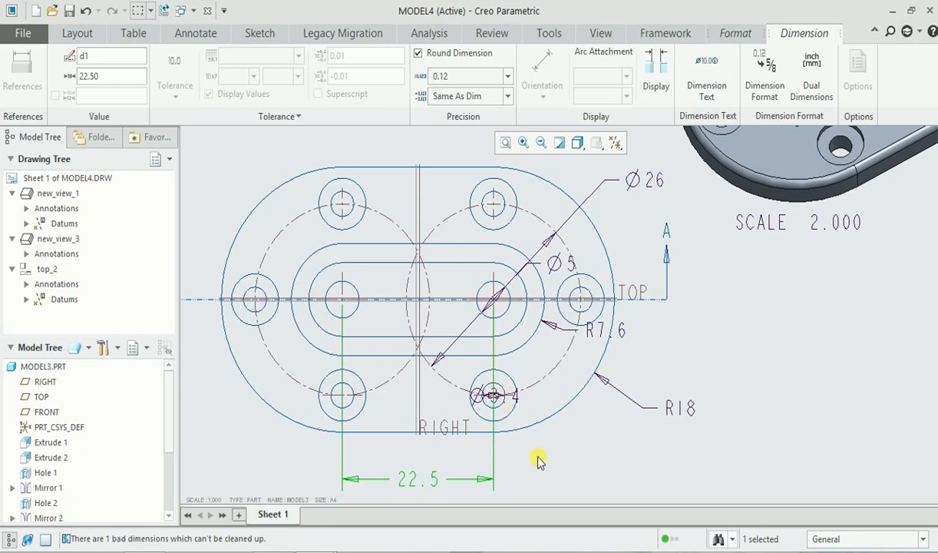
left_click(500, 394)
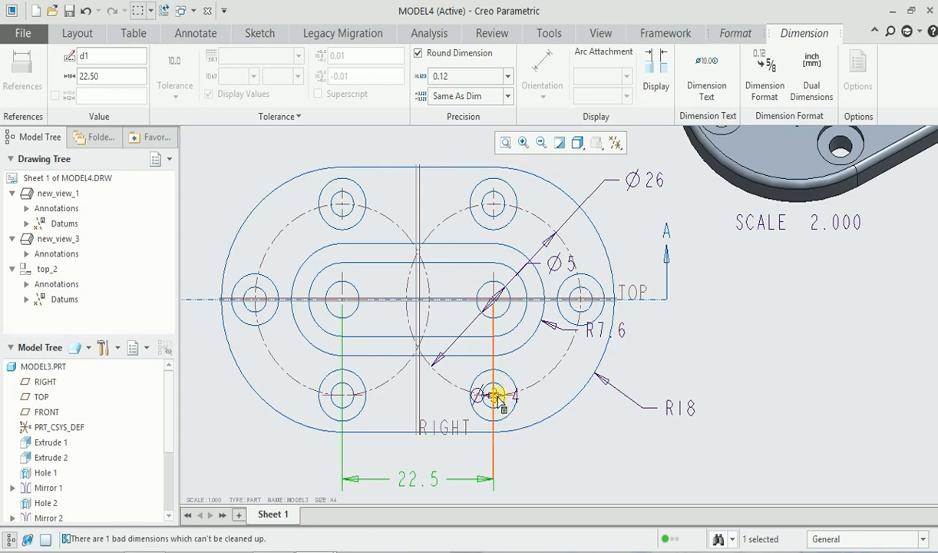
scroll(515, 403, "up", 3)
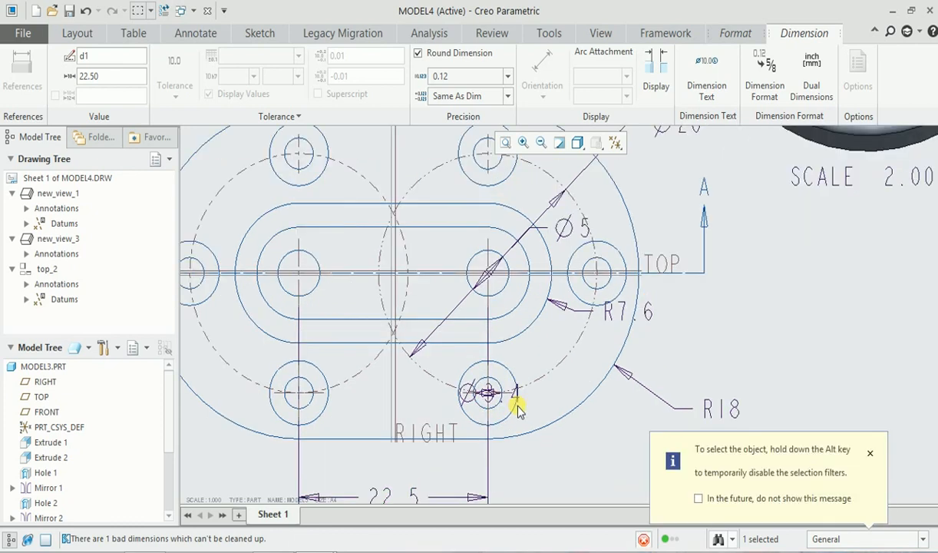
left_click(710, 423)
left_click(871, 453)
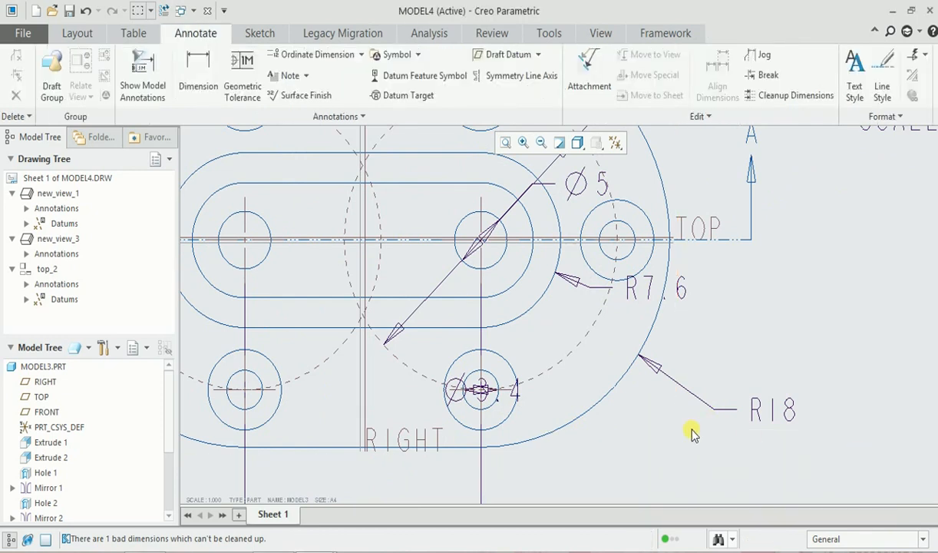
left_click_drag(494, 396, 647, 437)
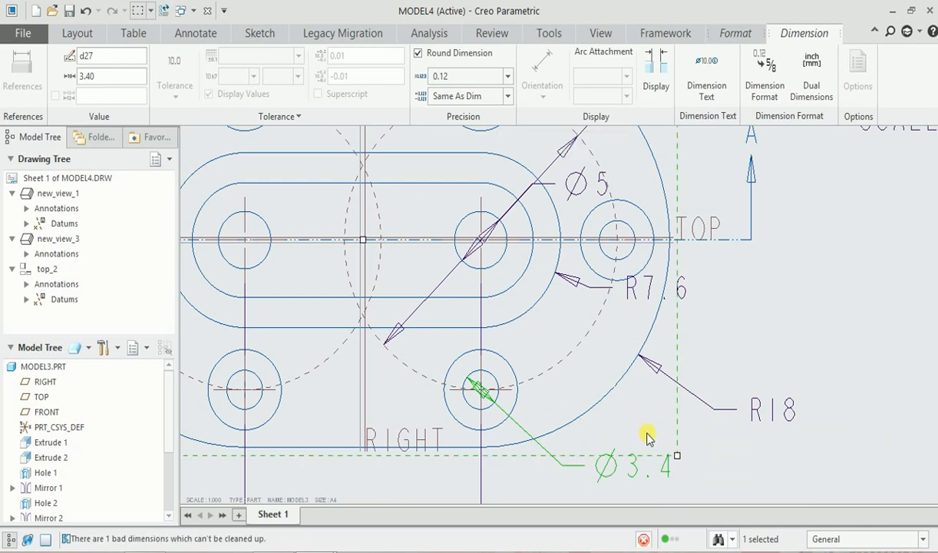
left_click(651, 439)
Step: Shift the top view slightly down the sheet and move its R7.6 dimension text outside the flange outline
scroll(654, 441, "down", 3)
middle_click_drag(676, 349, 714, 359)
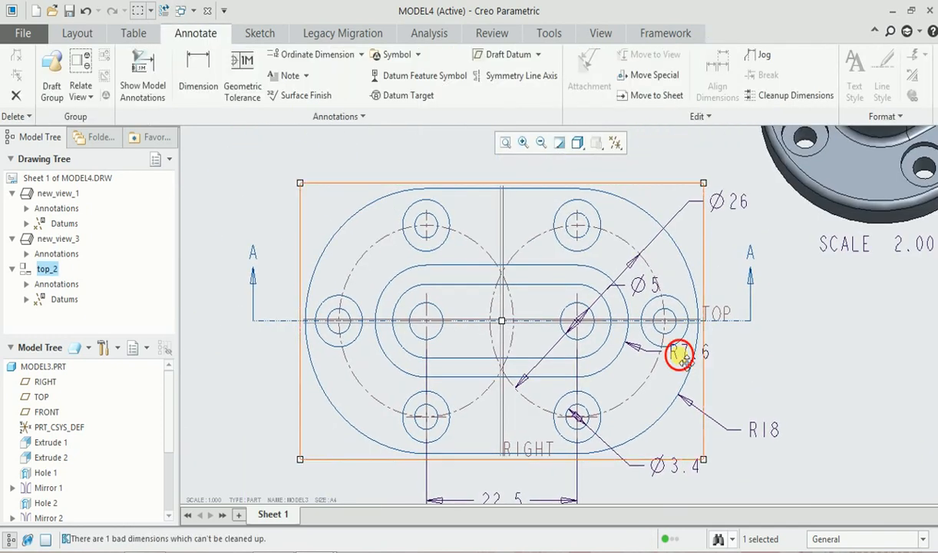
left_click_drag(686, 361, 691, 388)
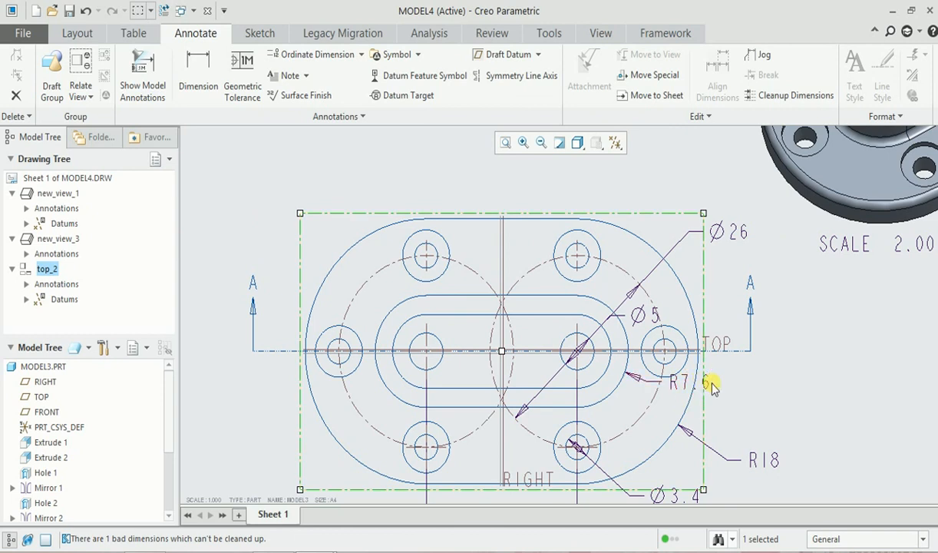
scroll(712, 388, "up", 2)
left_click_drag(703, 386, 798, 417)
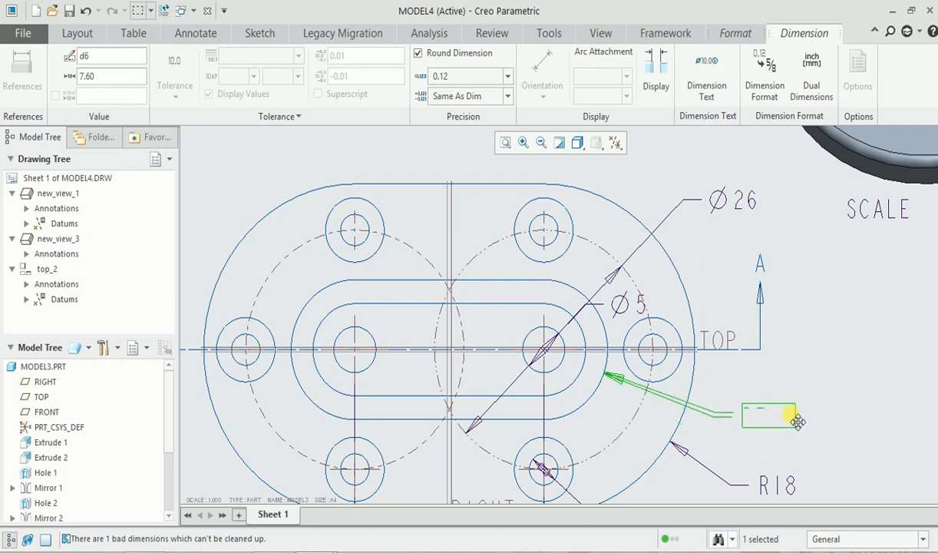
left_click(814, 411)
Step: Add a radius dimension to the left end arc of the inner slot, with its text outside the top view's lower-left outline
scroll(812, 377, "down", 3)
mouse_move(815, 367)
middle_mouse_down()
mouse_move(779, 319)
mouse_move(743, 297)
middle_mouse_up()
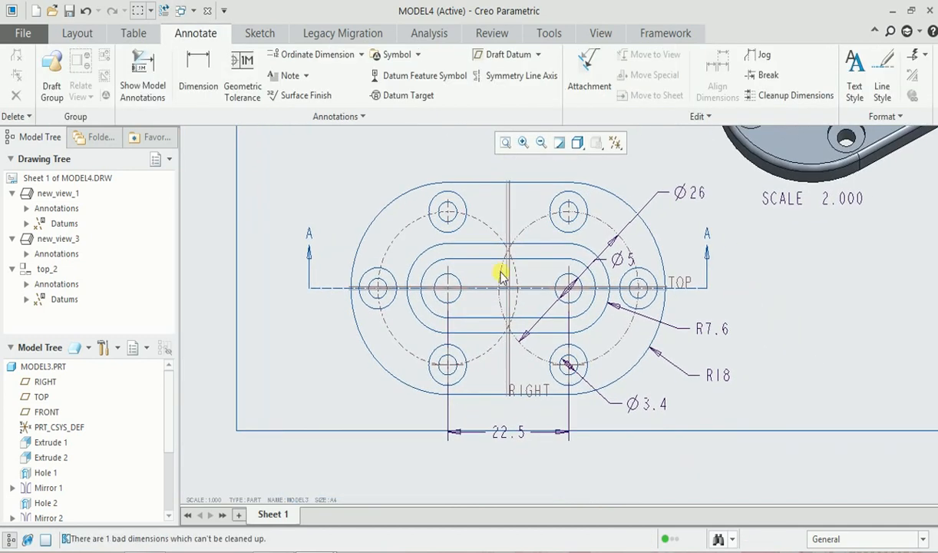
left_click(205, 87)
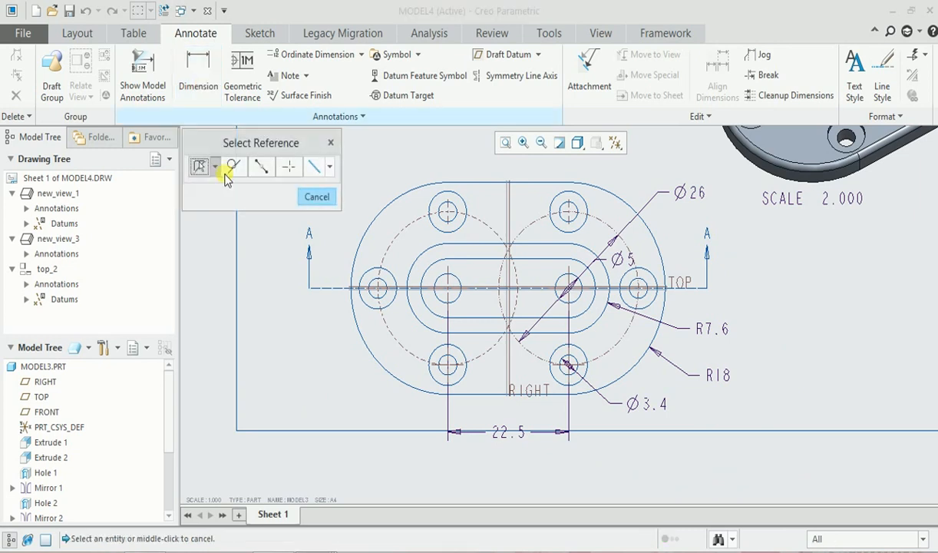
left_click(428, 309)
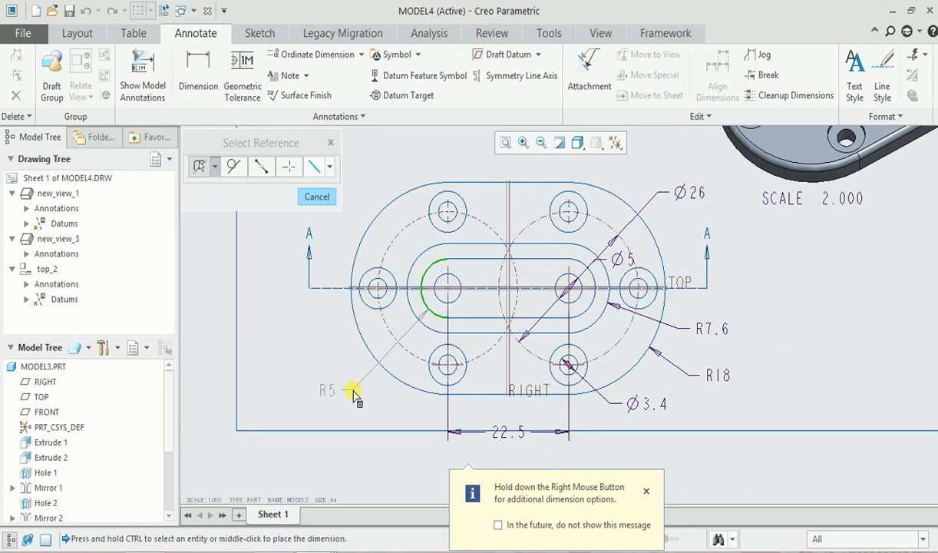
middle_click(351, 390)
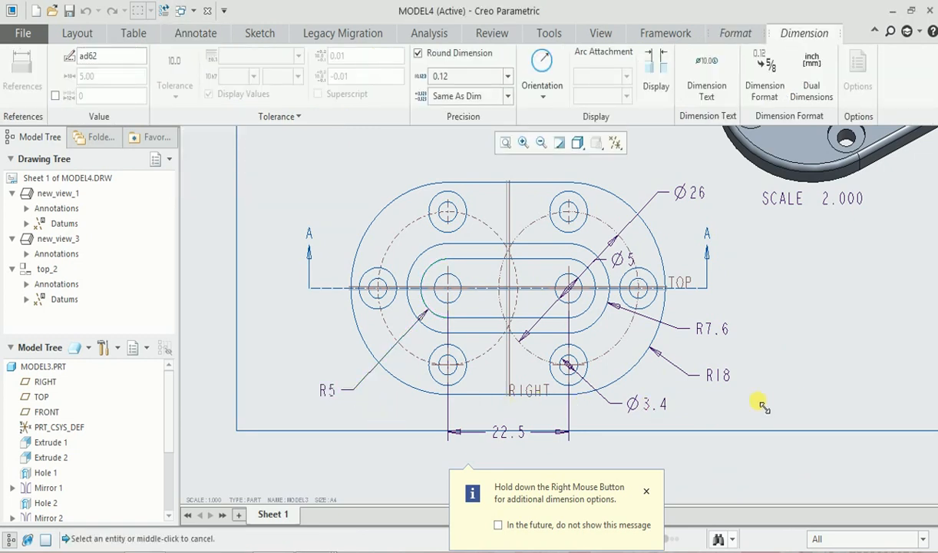
scroll(776, 396, "down", 2)
left_click(777, 397)
middle_click_drag(818, 360, 658, 375)
scroll(644, 374, "down", 1)
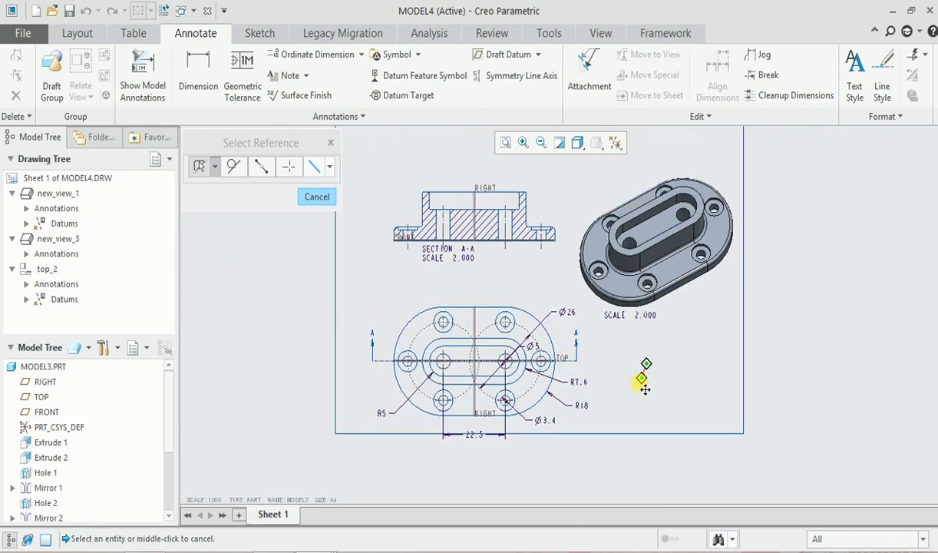
scroll(614, 376, "up", 1)
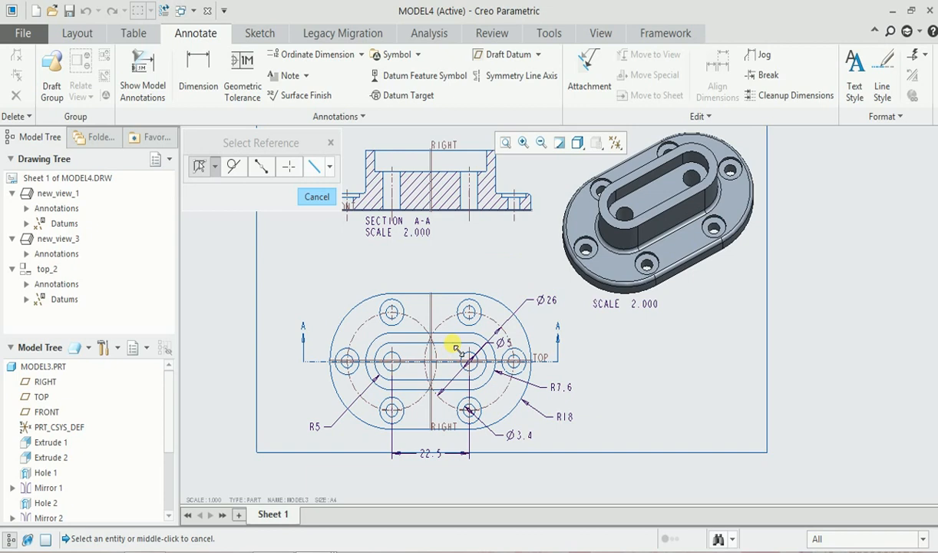
middle_click(650, 364)
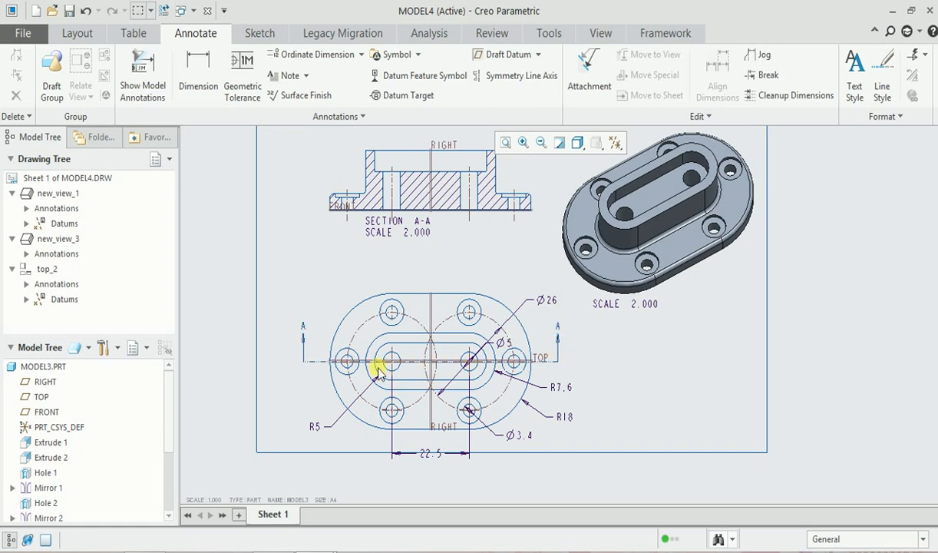
scroll(545, 373, "up", 1)
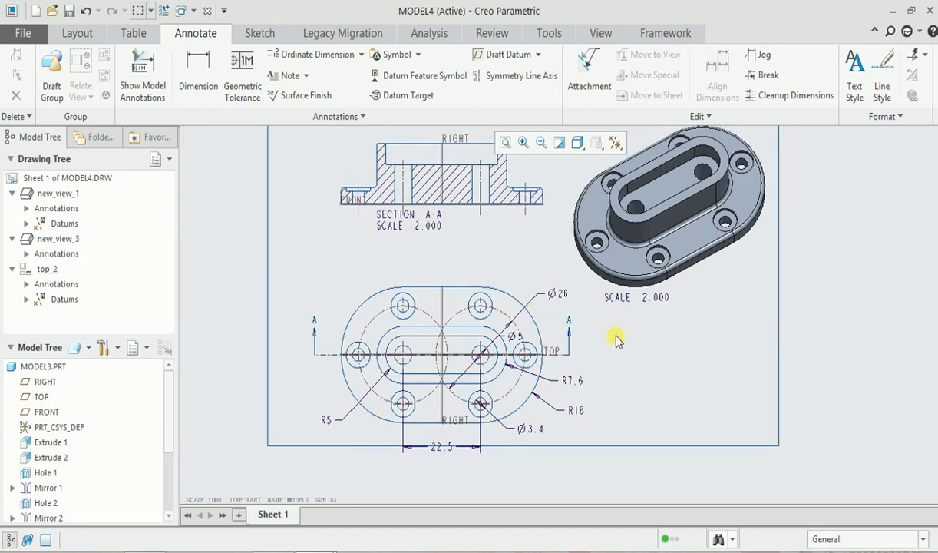
scroll(629, 350, "down", 1)
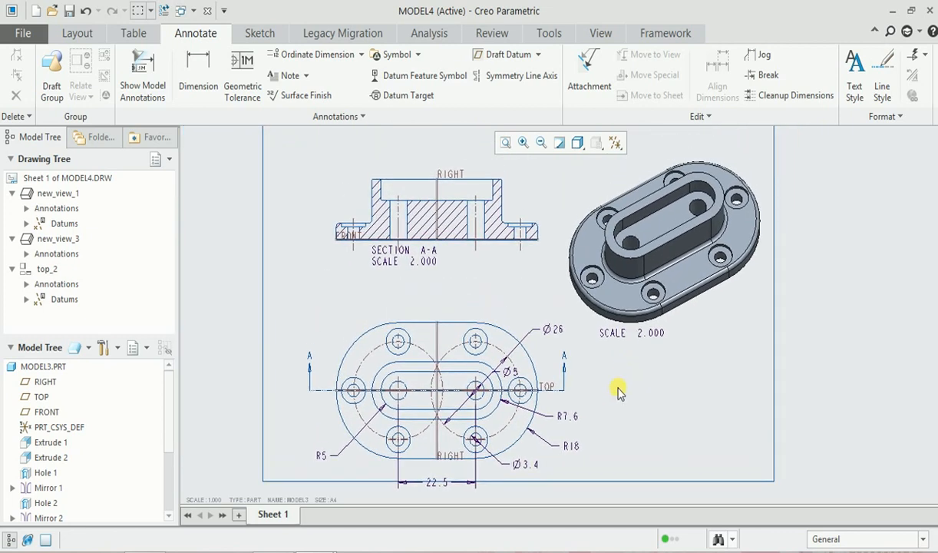